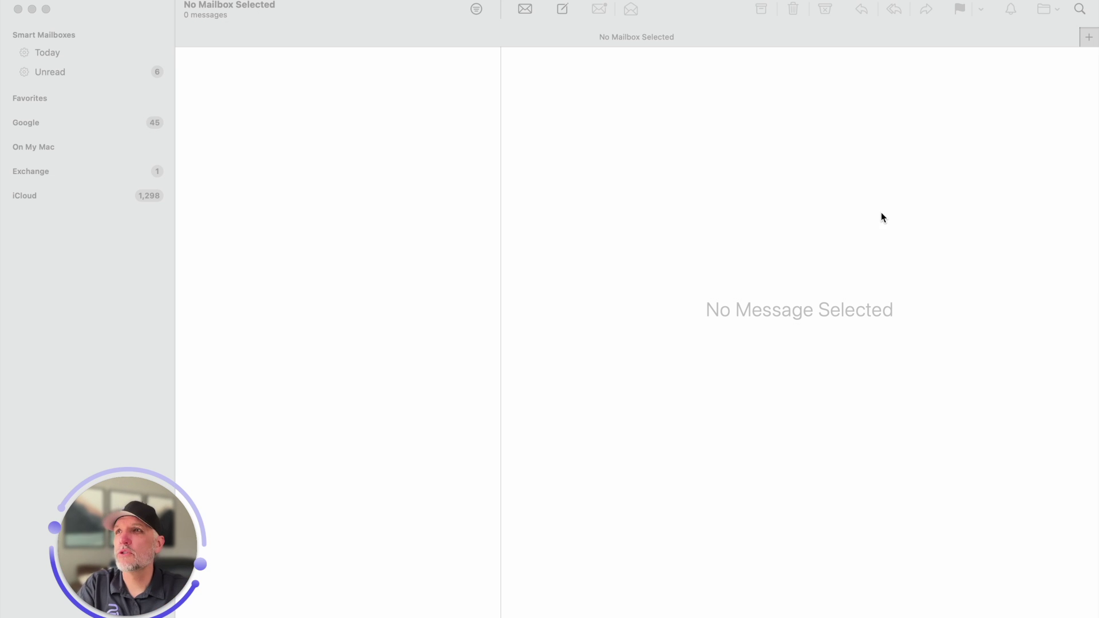
Bring the Mail window to the front and look over the Smart Mailboxes and Favorites sections
click(131, 12)
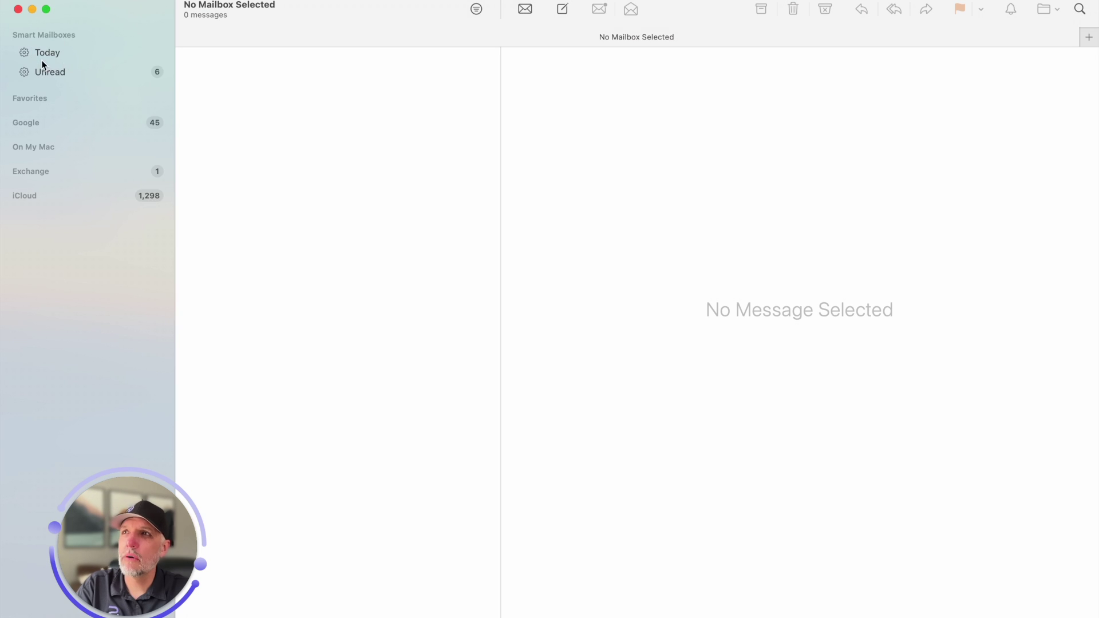
mouse_move(53, 34)
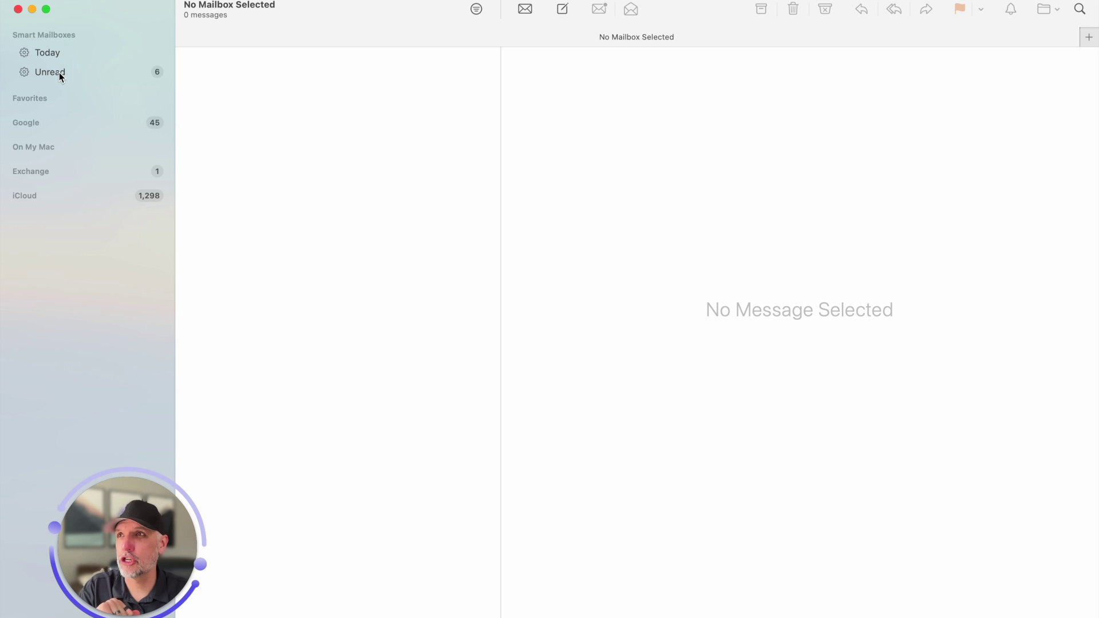
mouse_move(63, 96)
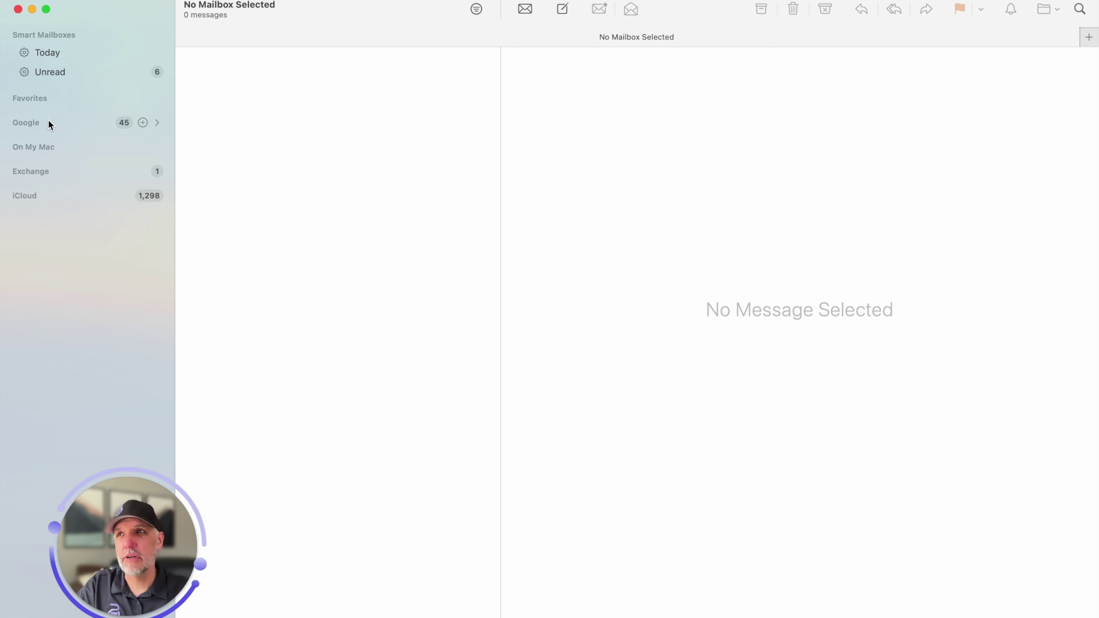
Create a new smart mailbox from the Mailbox menu and name it 'SimpleTech'
click(74, 1)
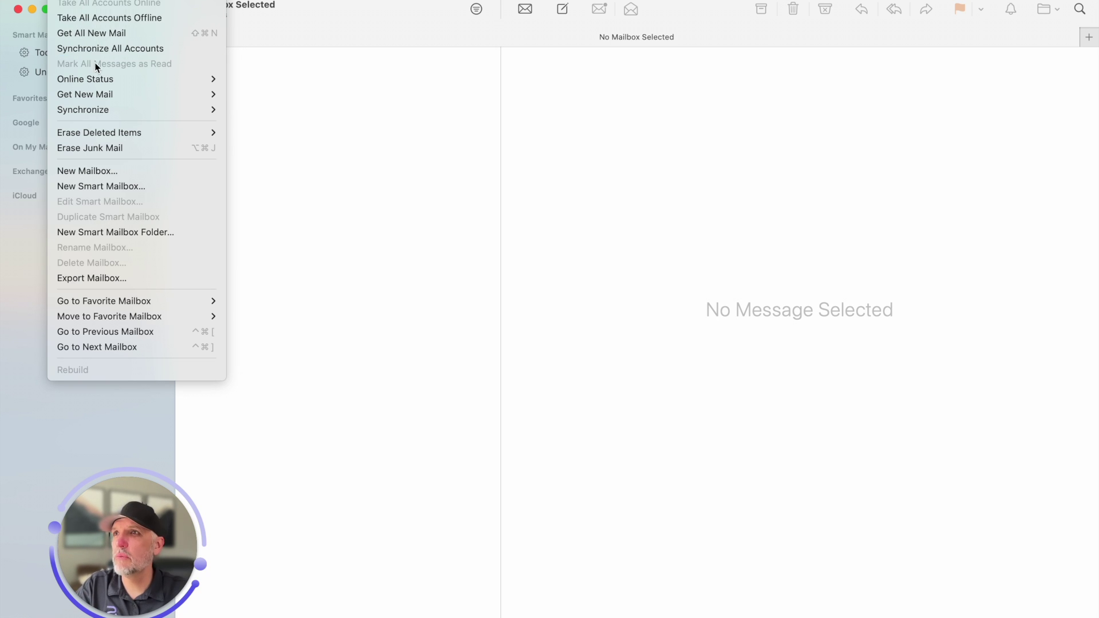
mouse_move(105, 99)
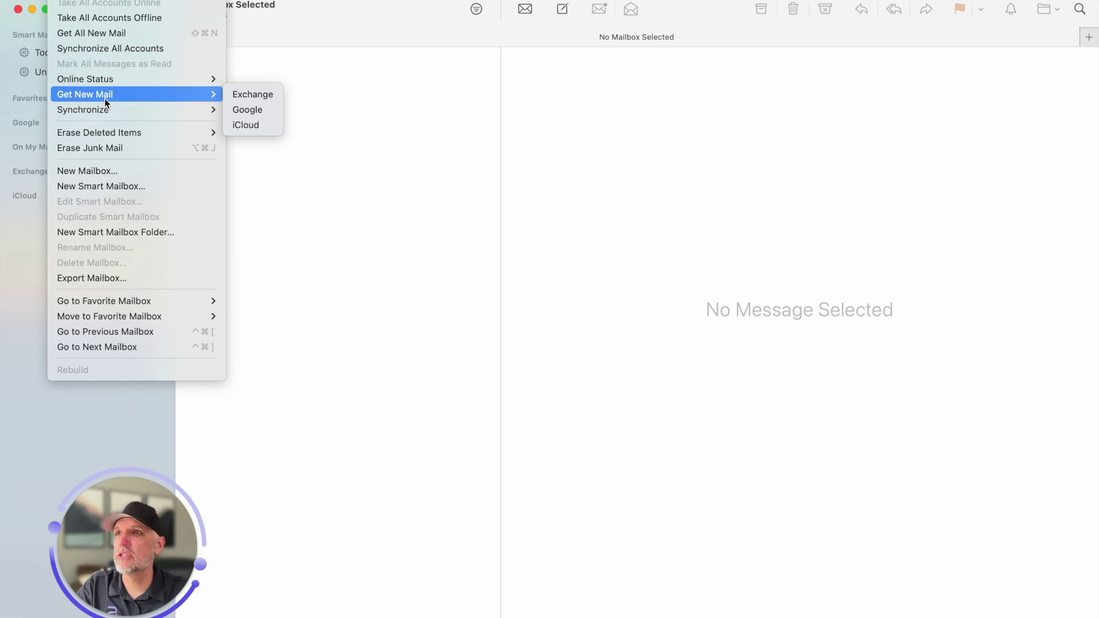
click(134, 187)
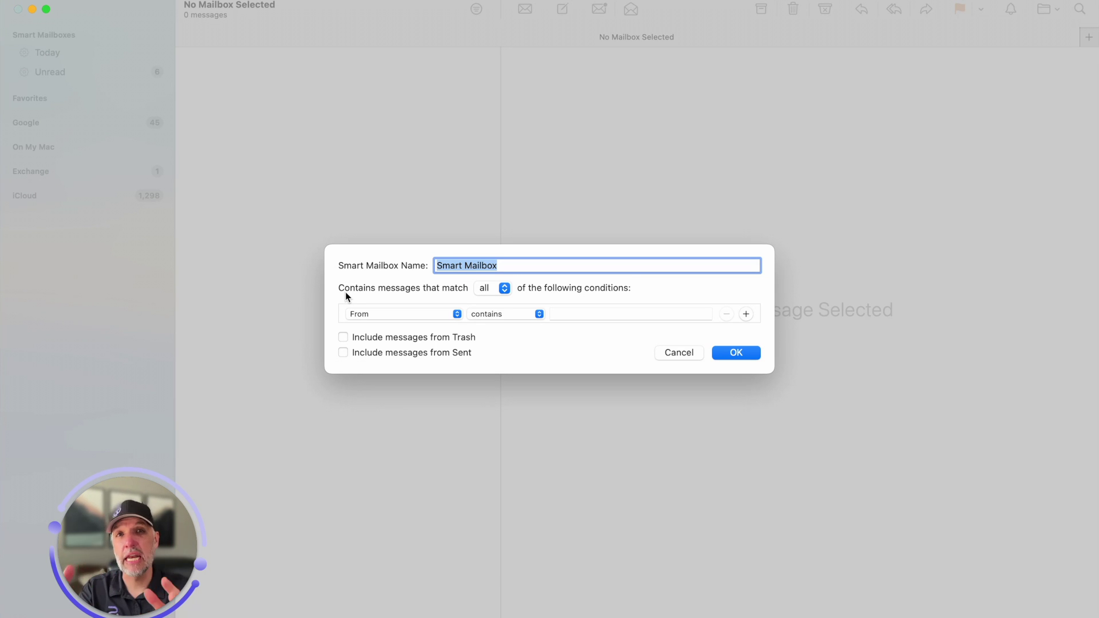
text(Simpl)
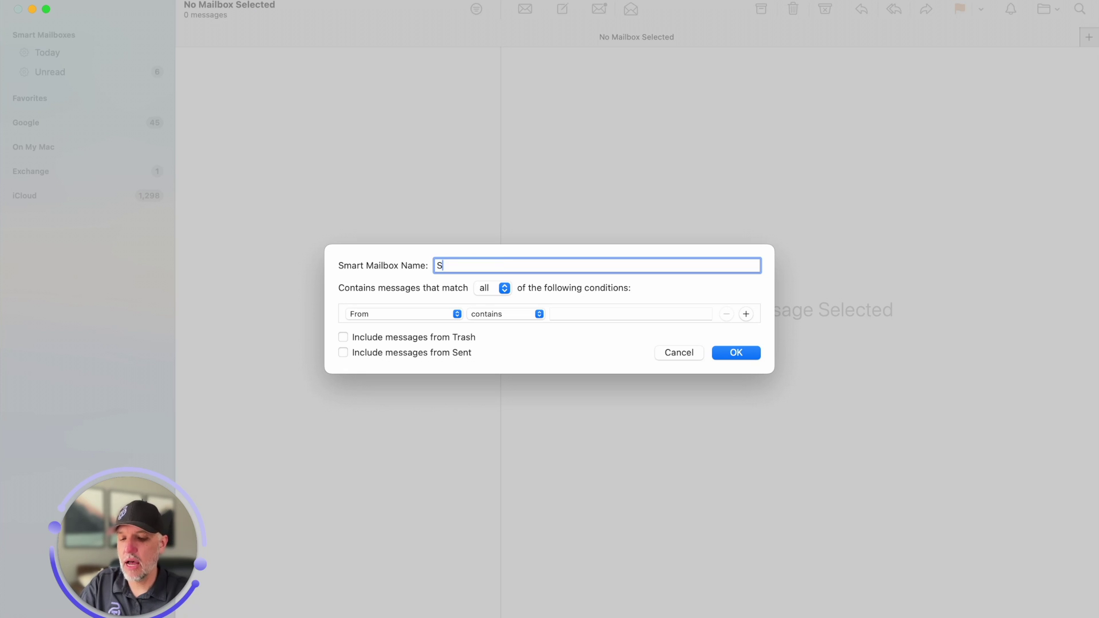
key(BackSpace)
key(BackSpace)
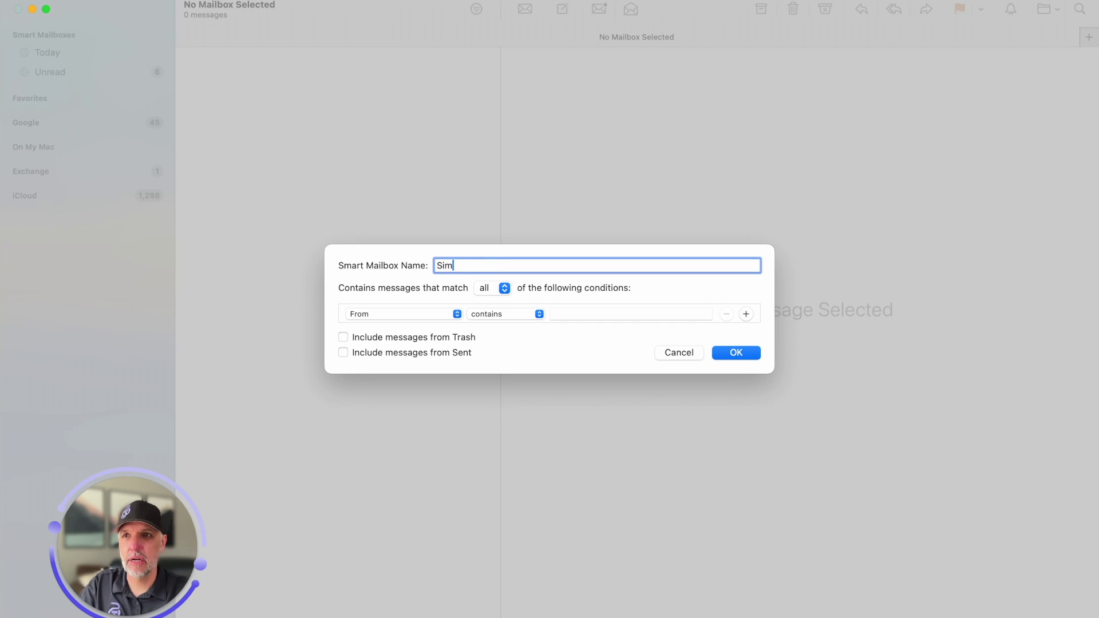
text(pleTech)
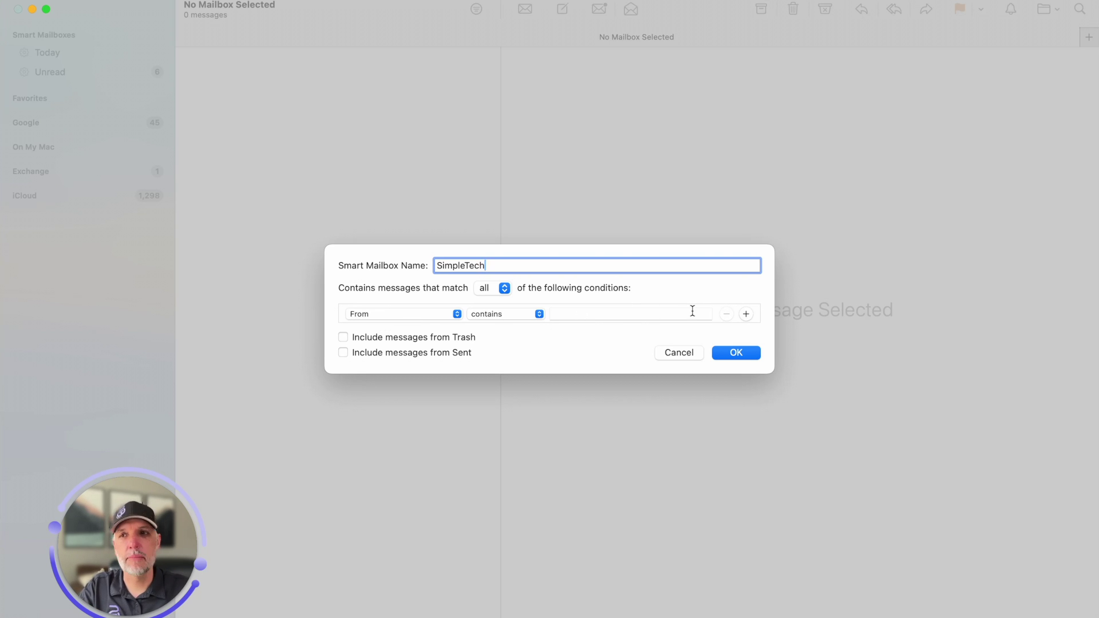
Change the first condition to 'Message is in mailbox' with the Google inbox selected
click(387, 315)
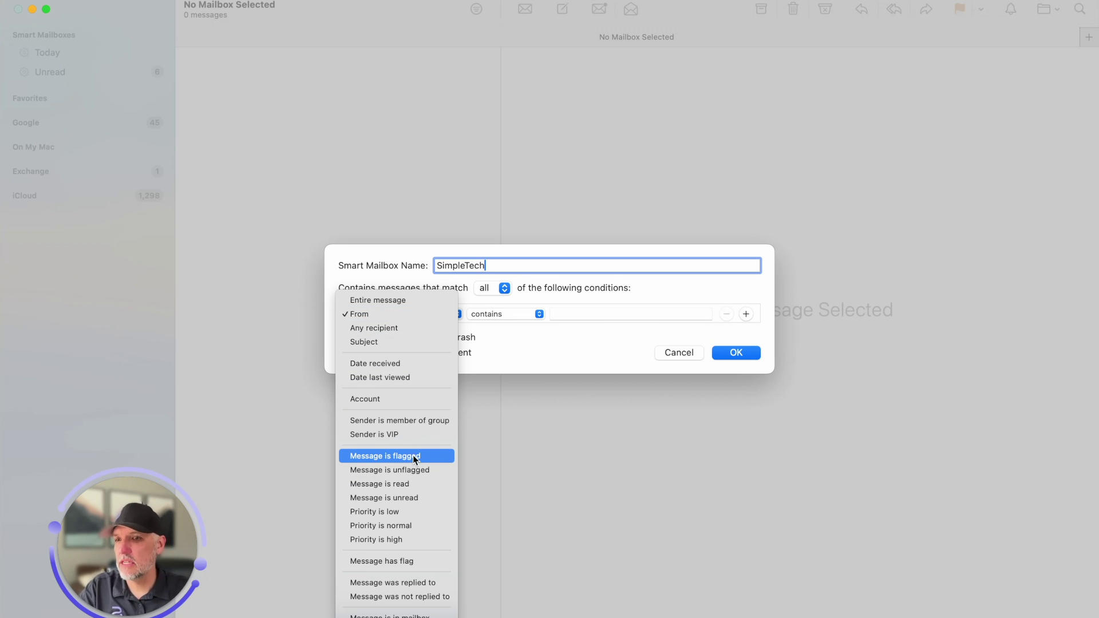
click(411, 615)
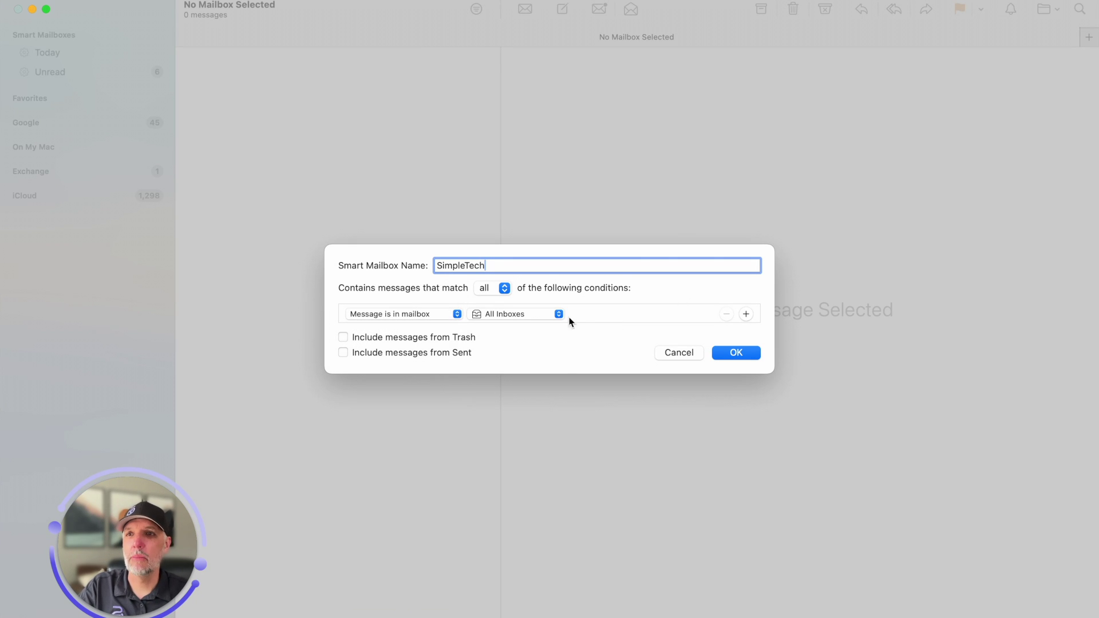
click(531, 315)
mouse_move(532, 315)
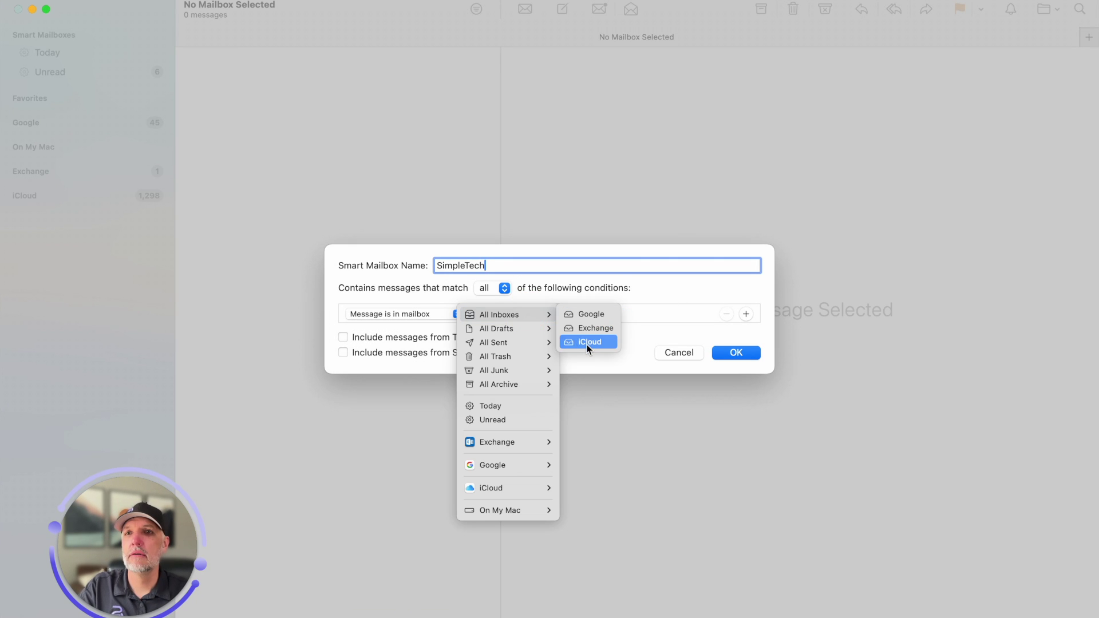
click(580, 316)
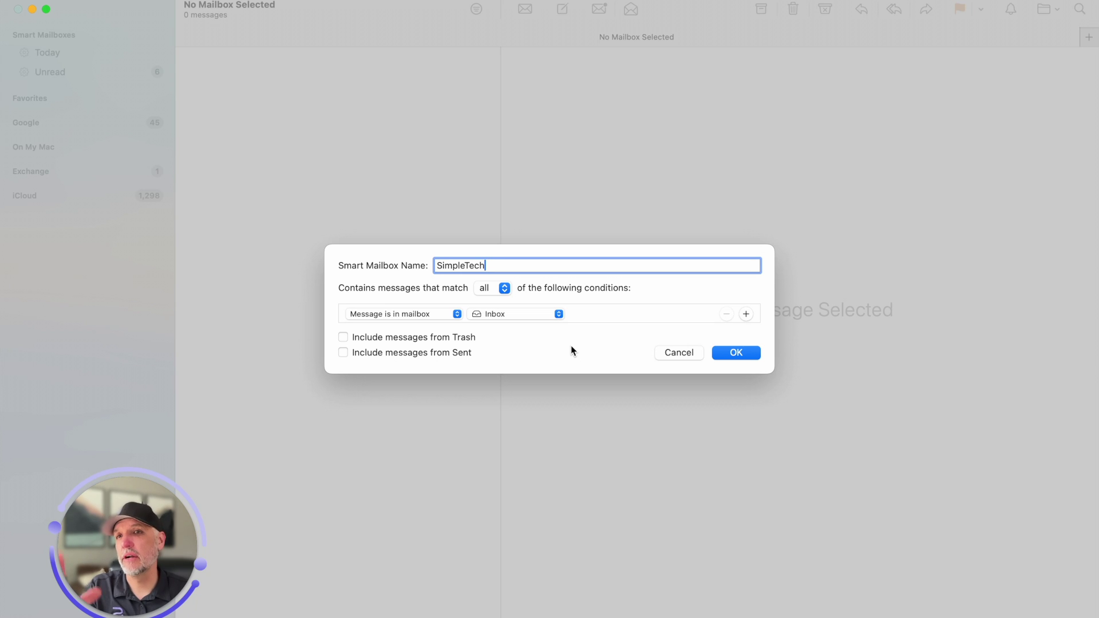
Add a 'From contains' condition with the sender's e-mail address, keep Inbox, and save the smart mailbox
click(746, 315)
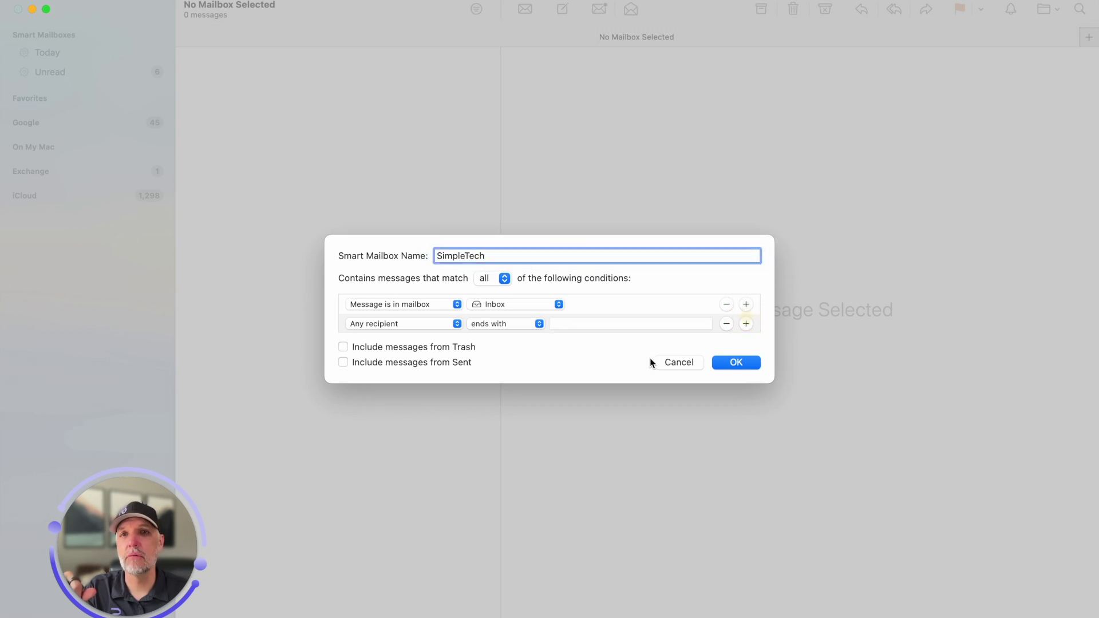
click(404, 325)
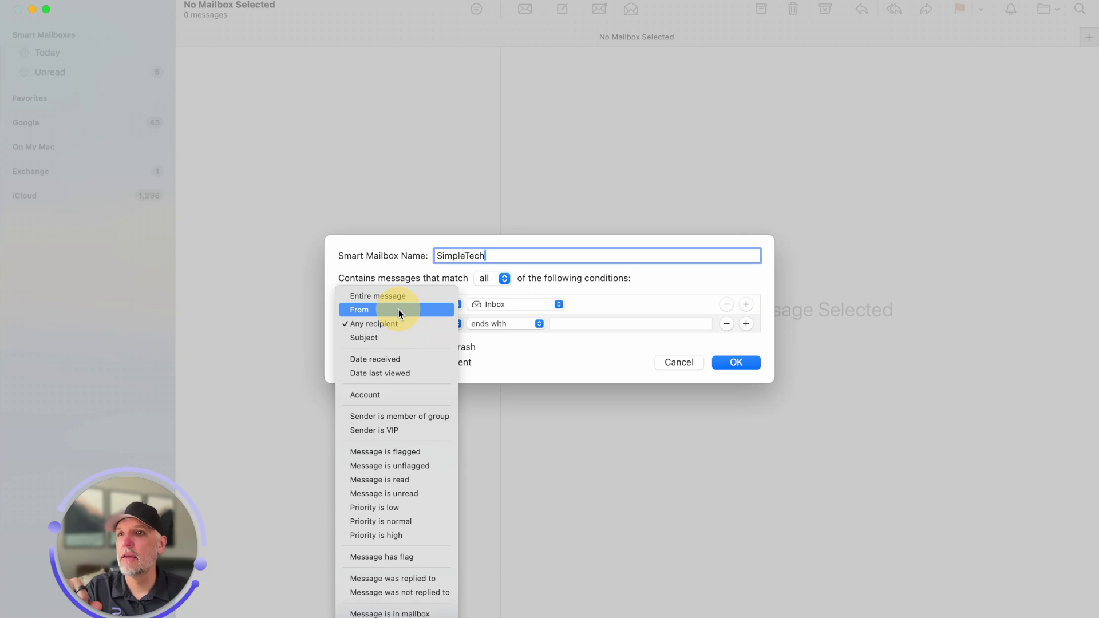
click(399, 310)
click(576, 324)
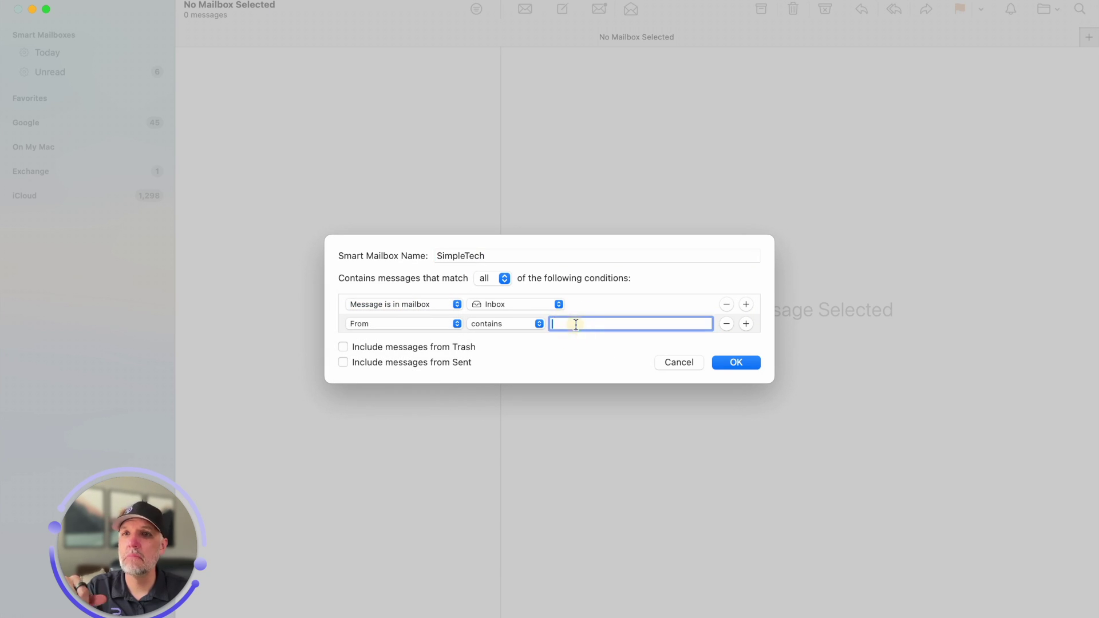
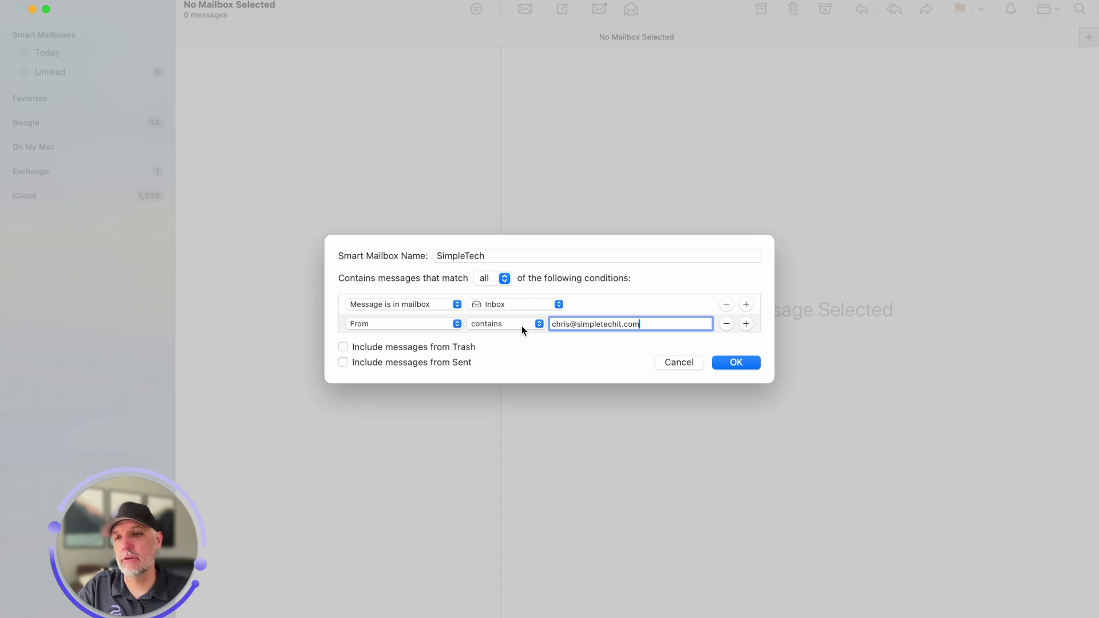
click(493, 306)
click(493, 306)
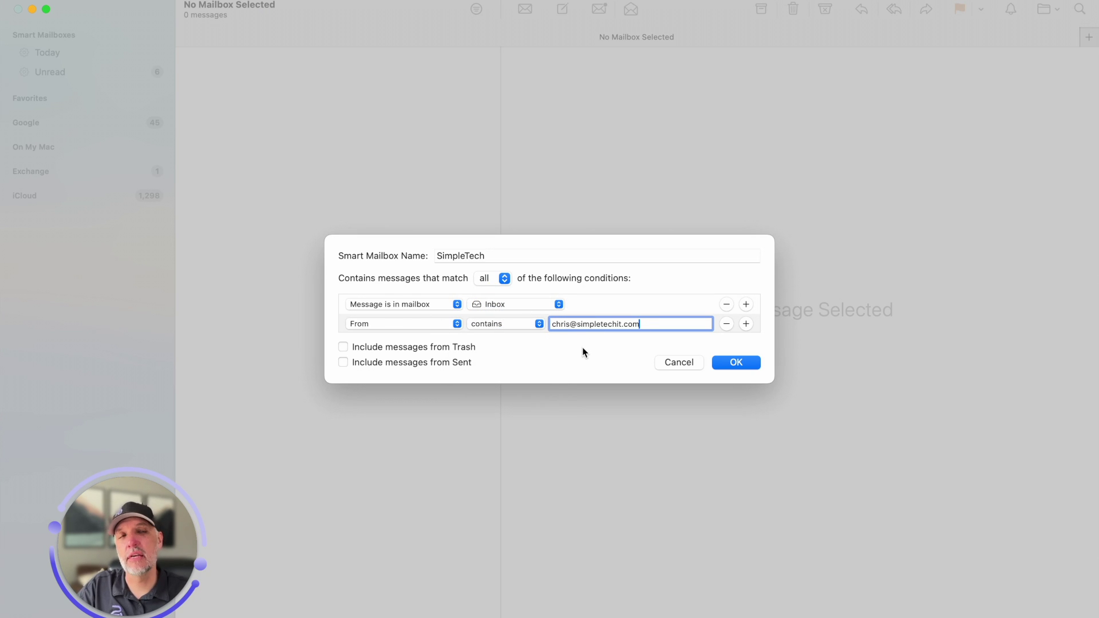
click(730, 367)
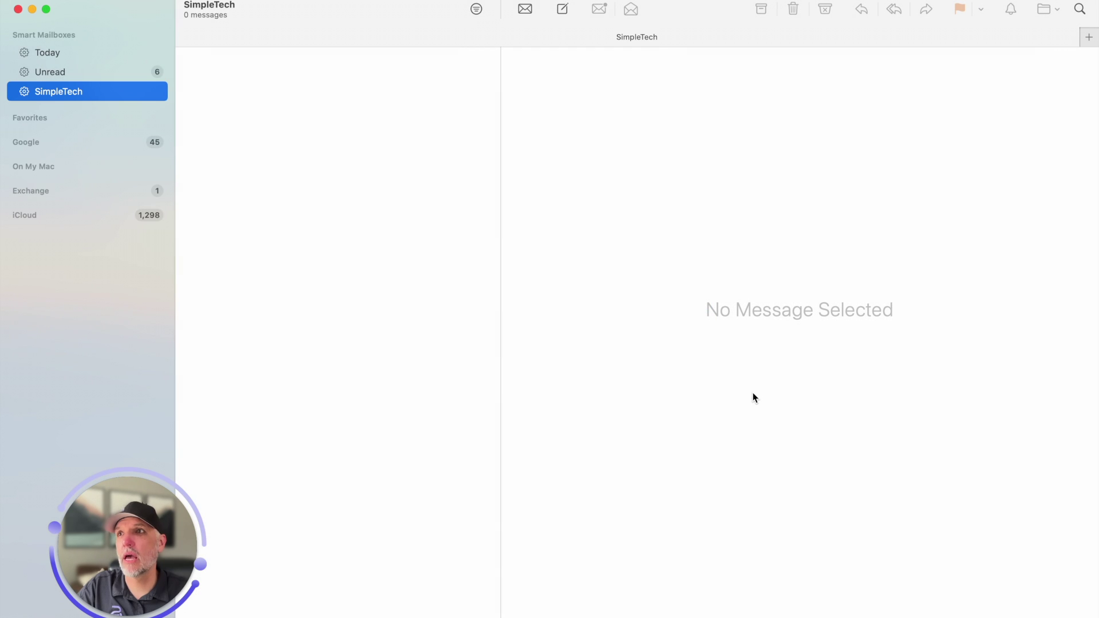
Start a new message from the work account, addressed to the SimpleTech recipient
click(31, 95)
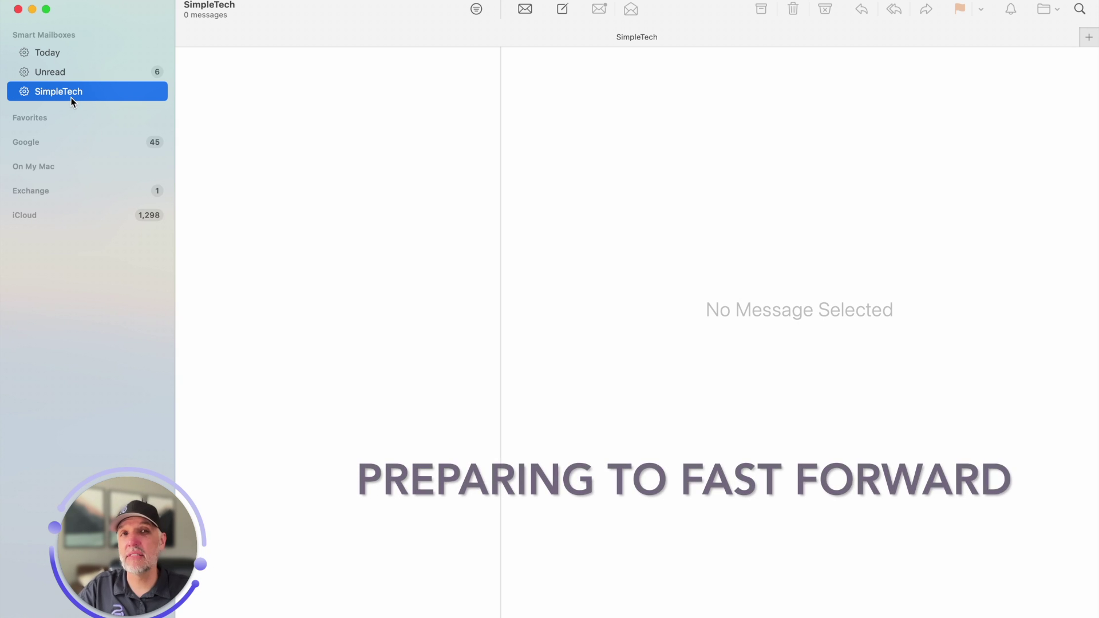
click(560, 11)
click(418, 173)
click(393, 189)
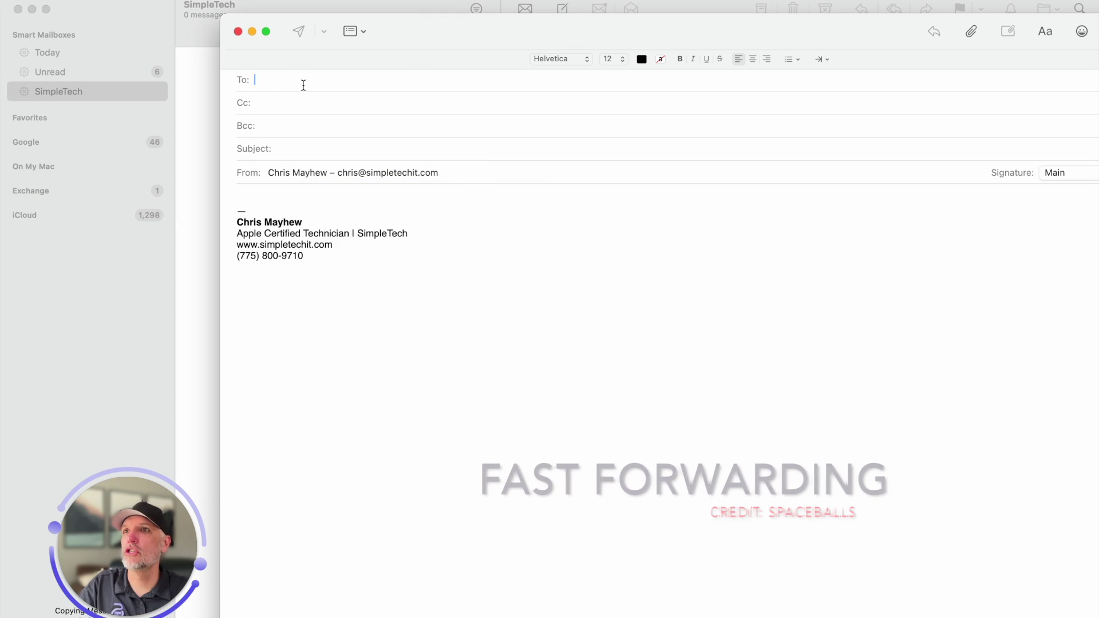
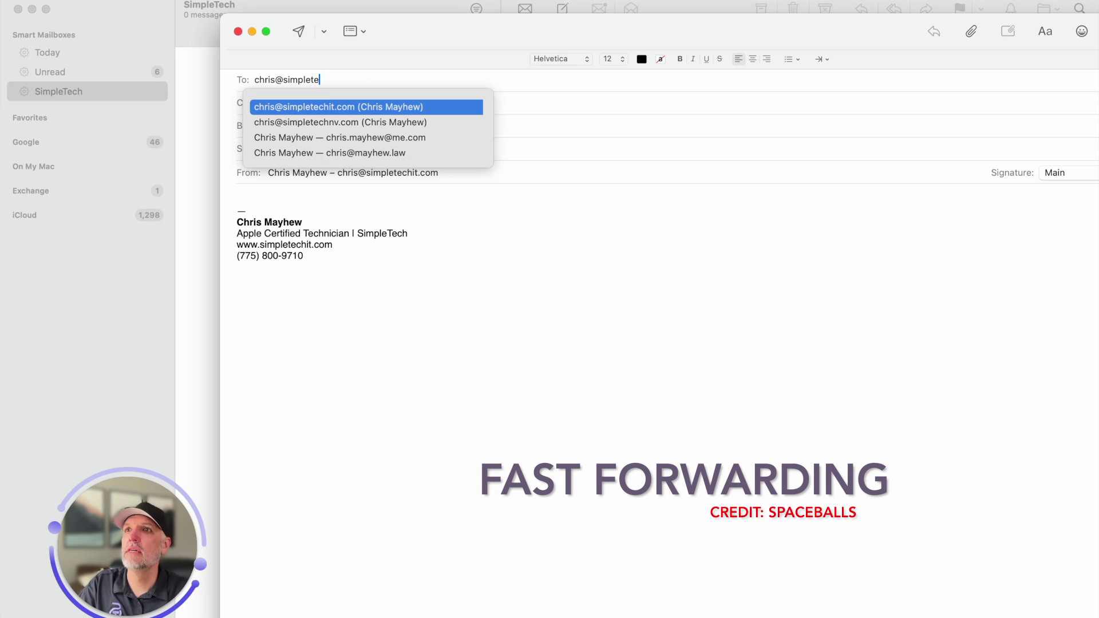
key(Tab)
key(Tab)
key(Tab)
key(Tab)
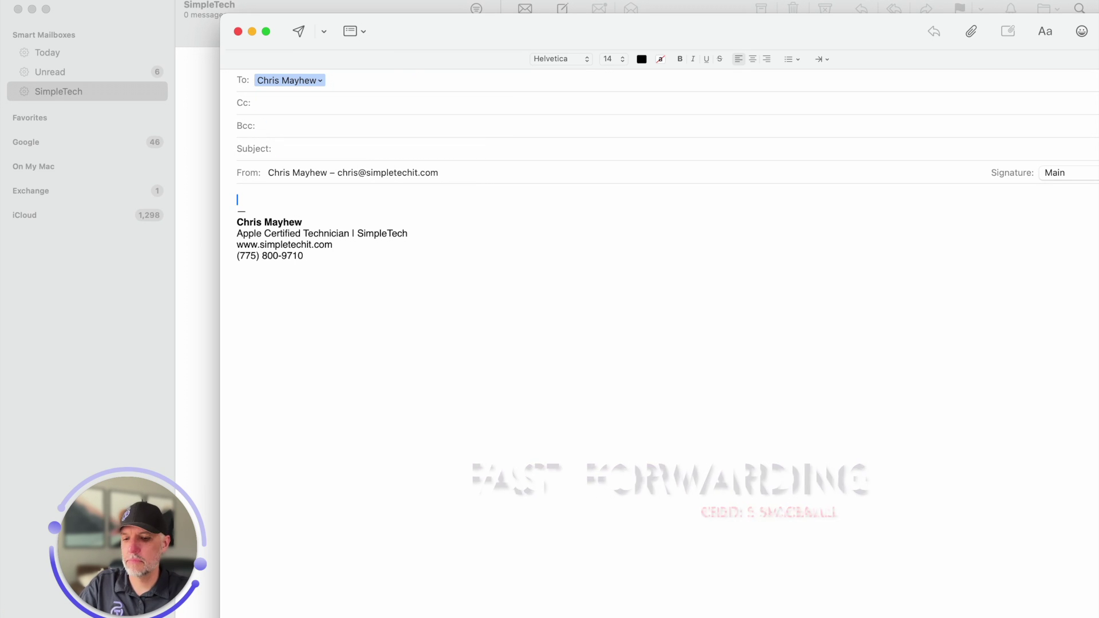
Write 'You are doing an amazing job!' plus a raised-hands emoji, send without subject, then open it
text(You are doing an amazing Jon!)
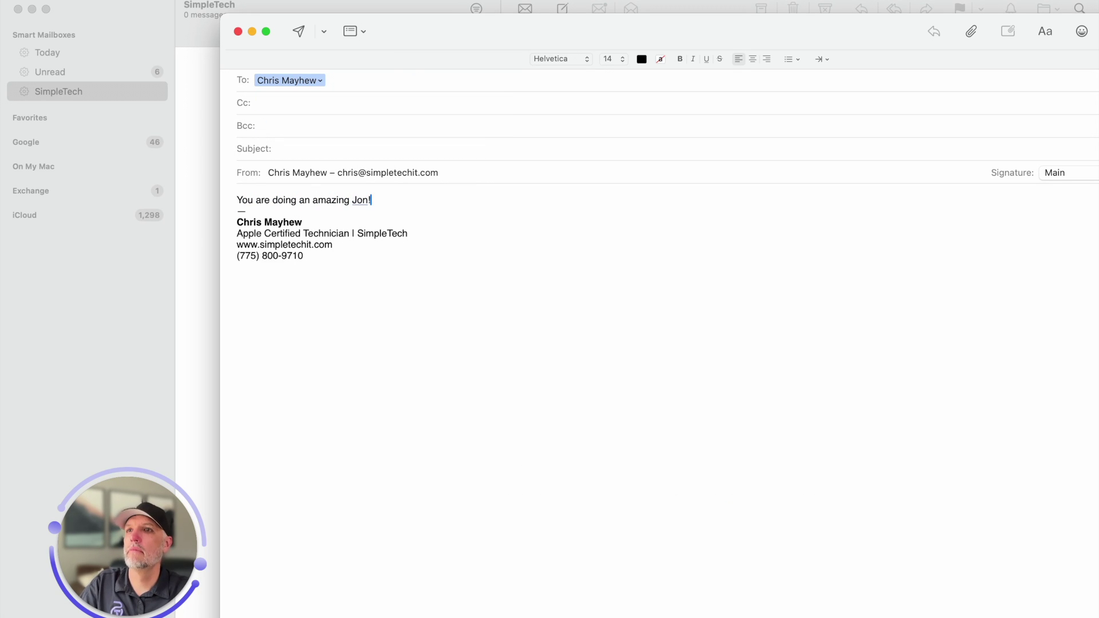
key(BackSpace)
key(BackSpace)
key(BackSpace)
key(BackSpace)
text(job!)
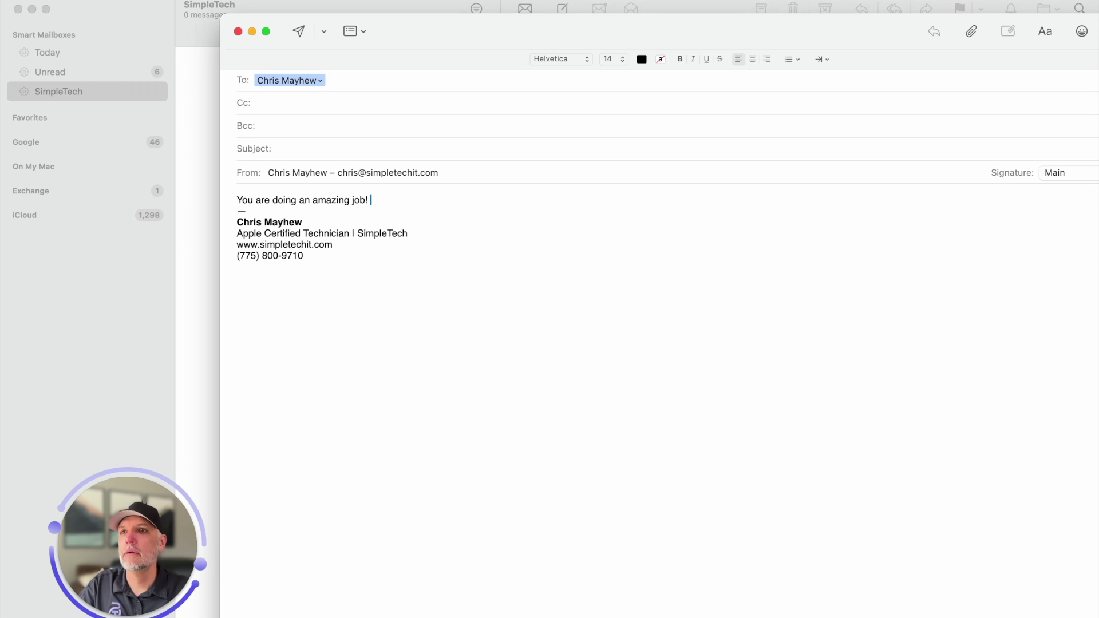
key(ctrl+super+space)
click(526, 215)
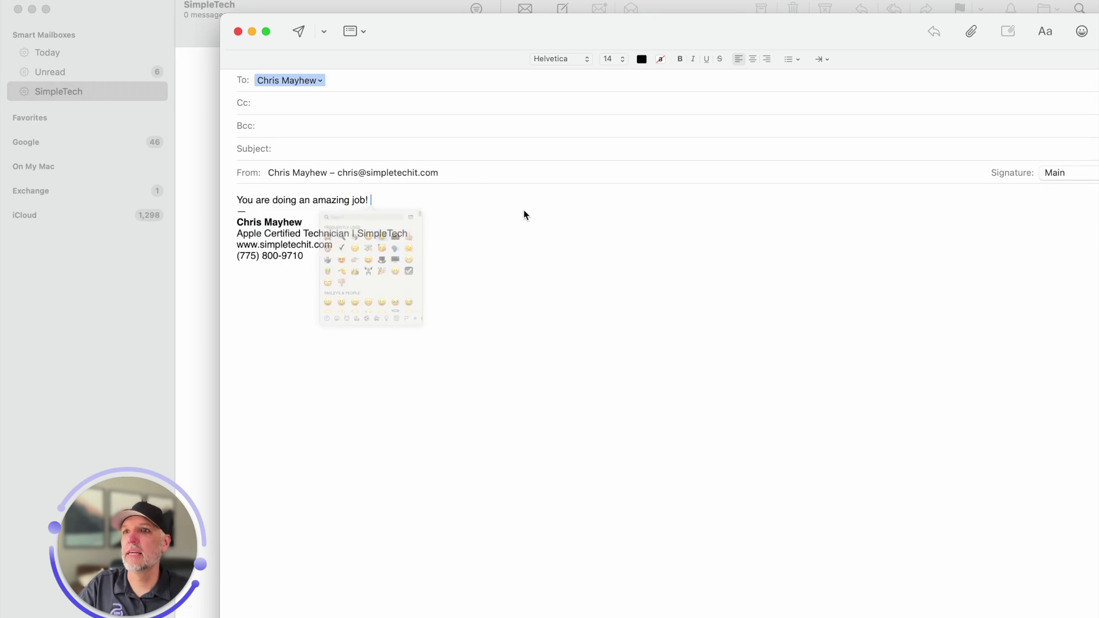
click(298, 31)
click(721, 390)
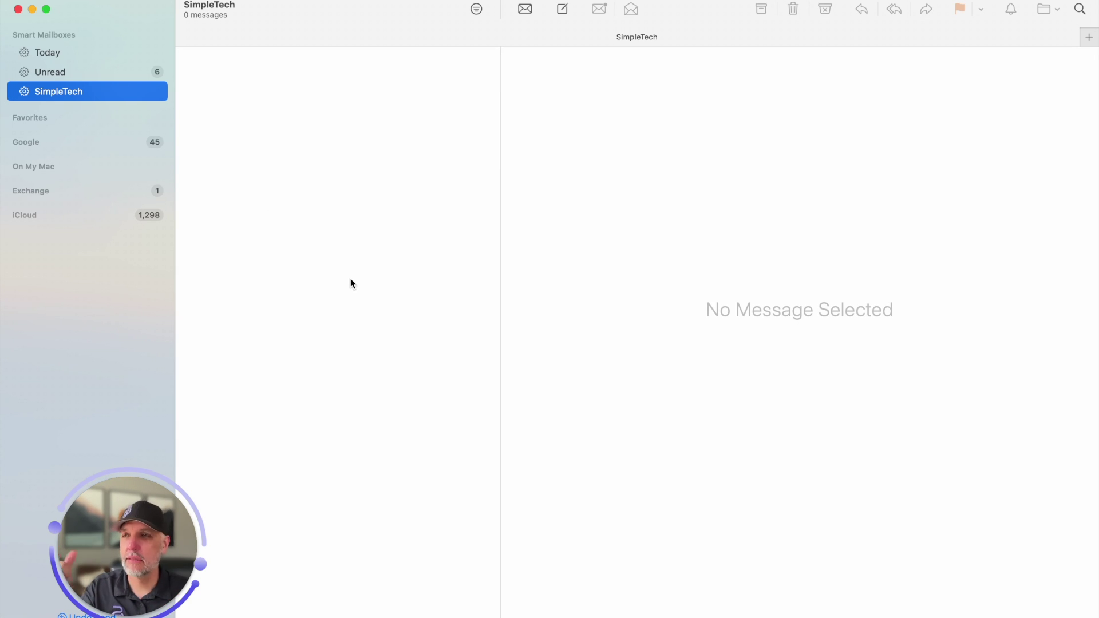
click(289, 111)
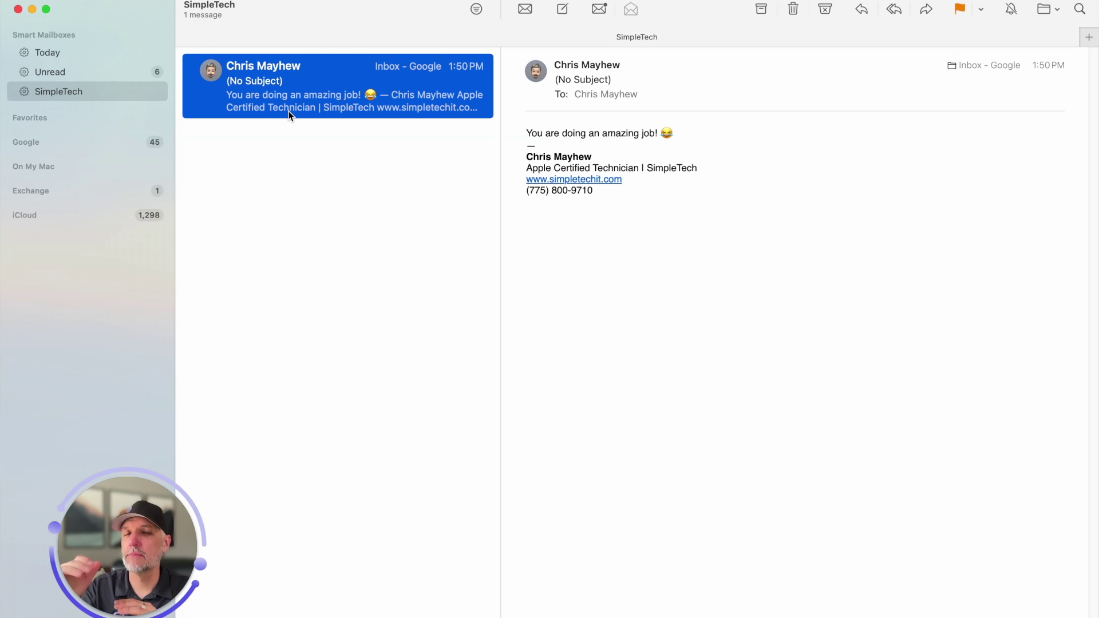
Open the Unread smart mailbox in the sidebar to see its 6 unread messages
click(49, 72)
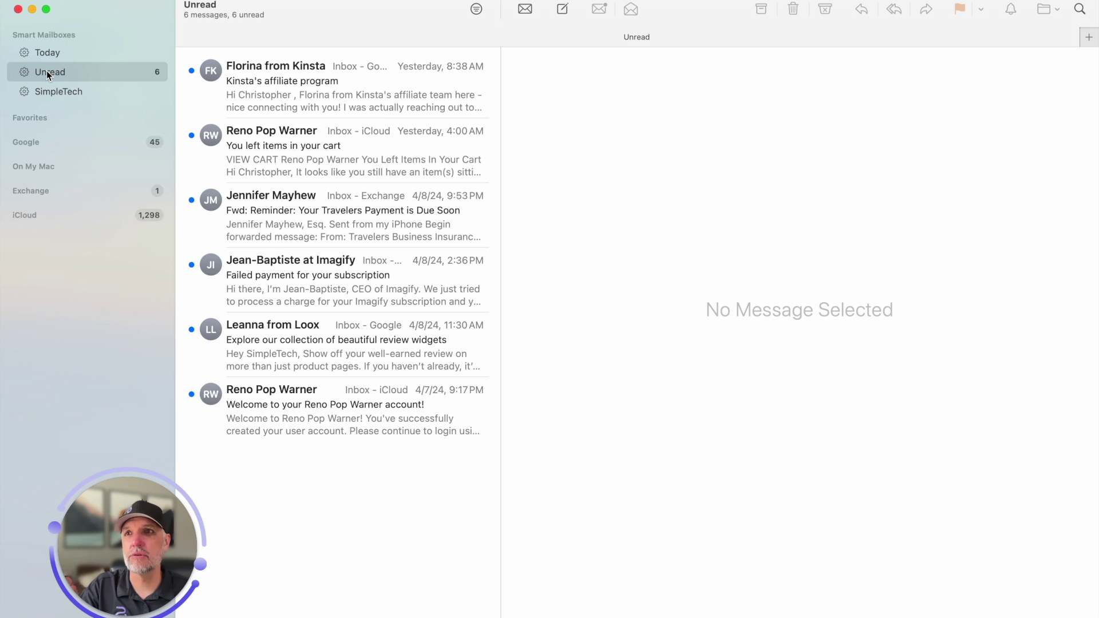
key(Up)
key(Down)
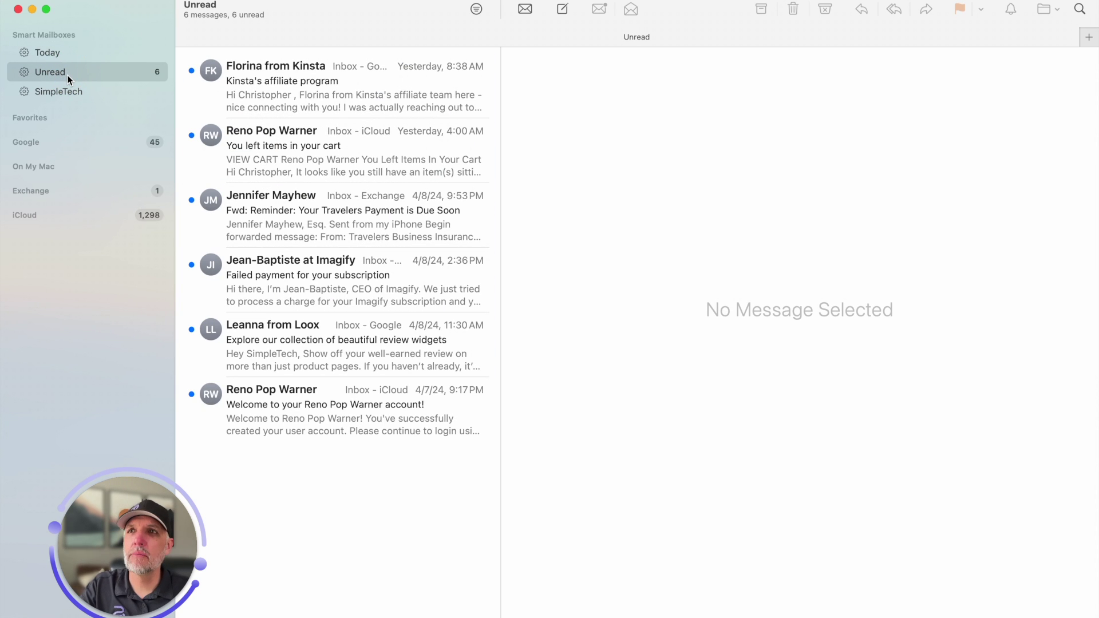
right_click(69, 79)
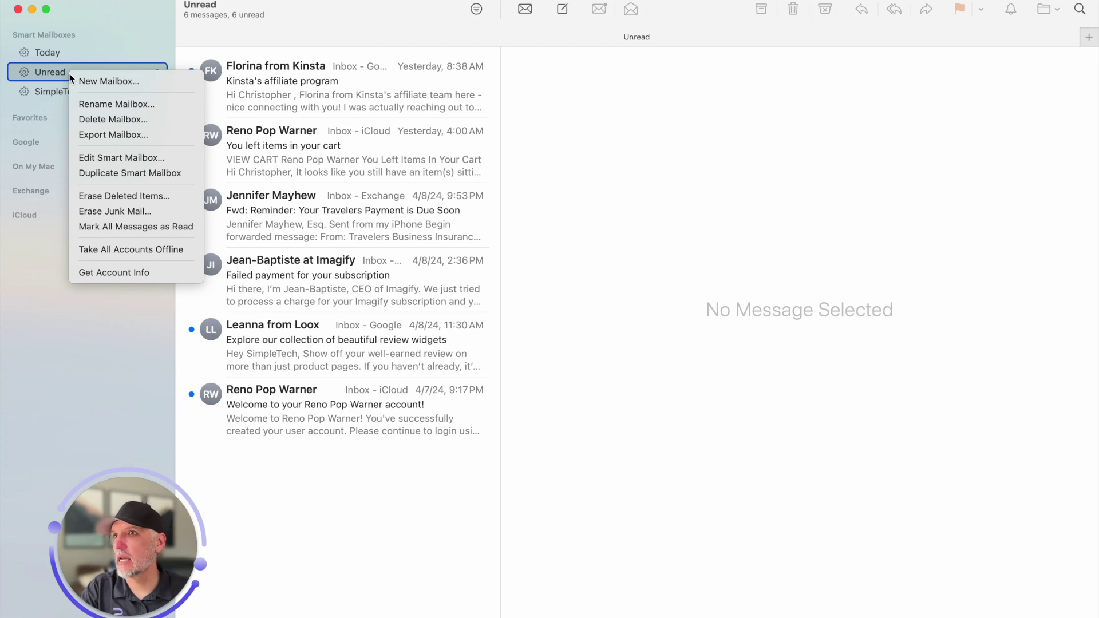
click(153, 160)
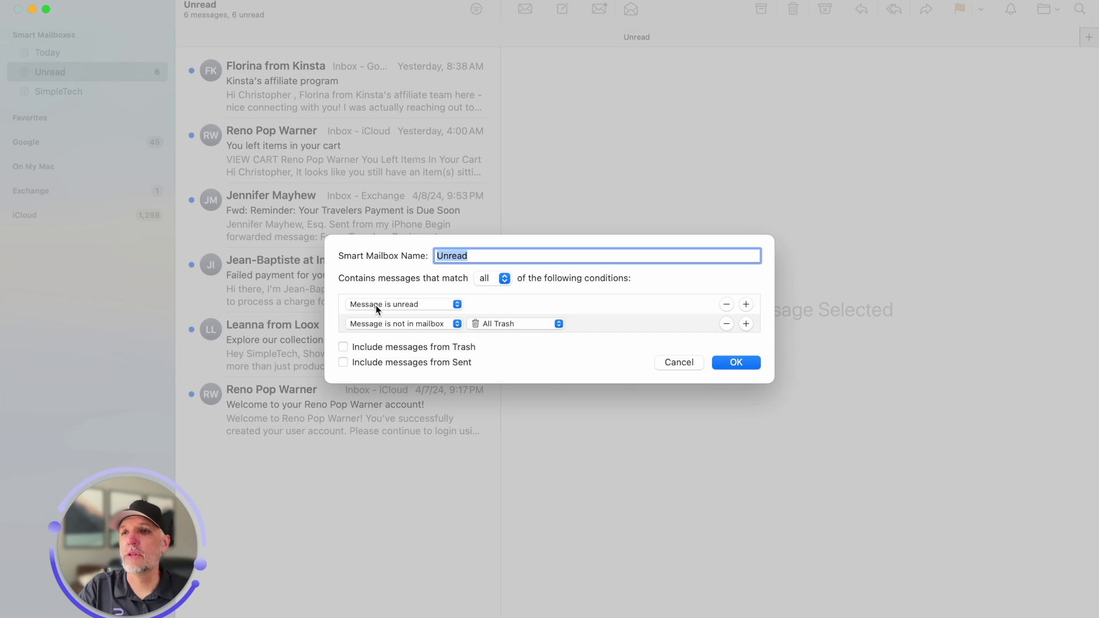
click(402, 304)
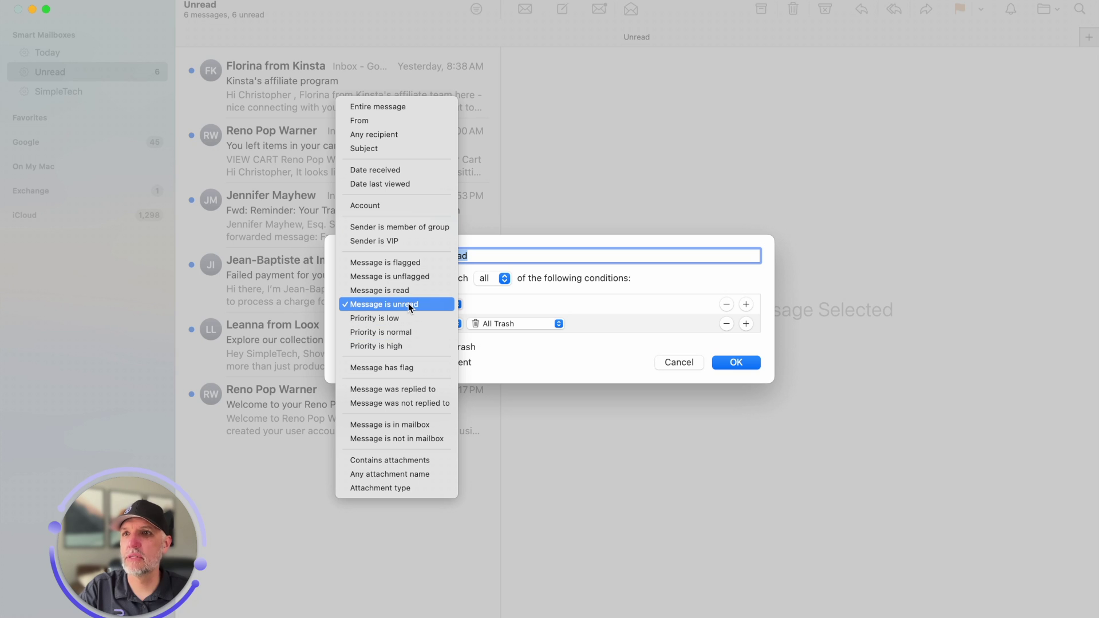
click(410, 306)
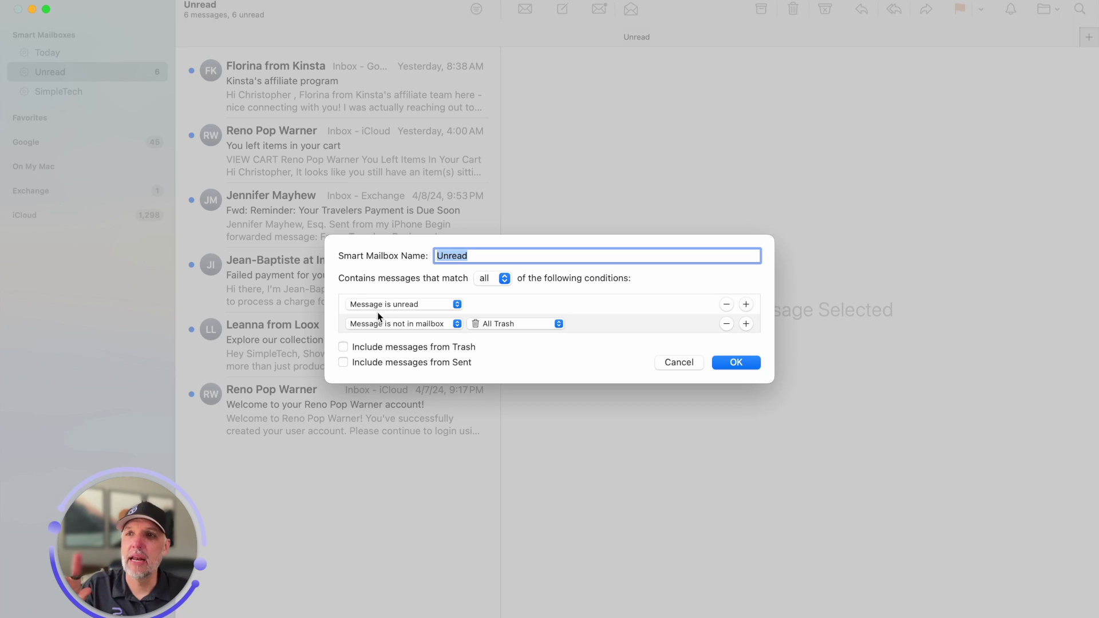
click(489, 280)
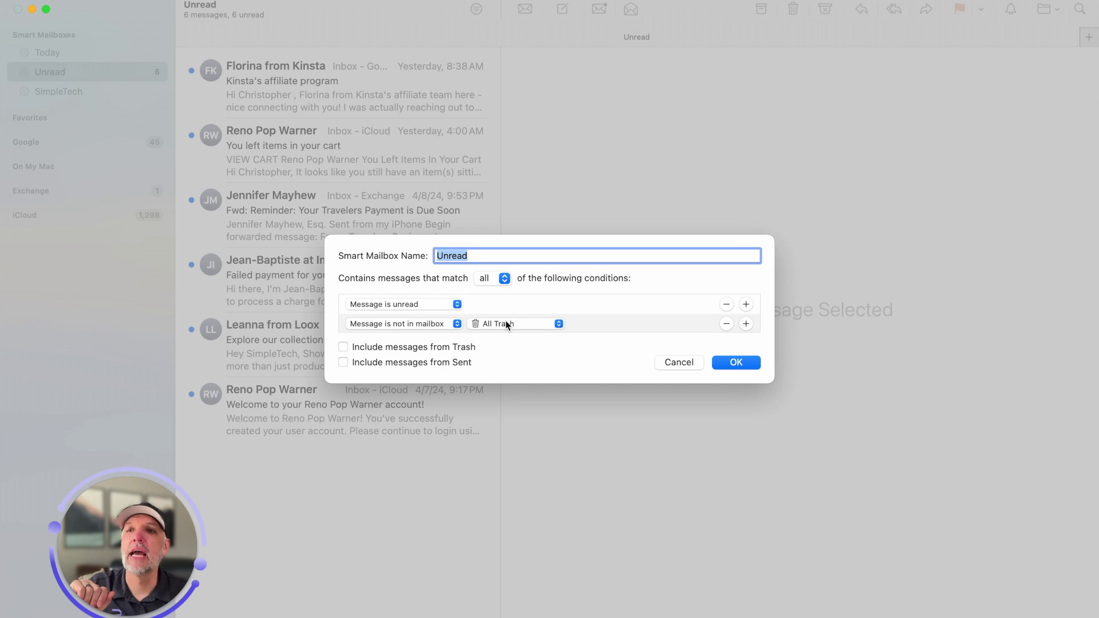
click(736, 363)
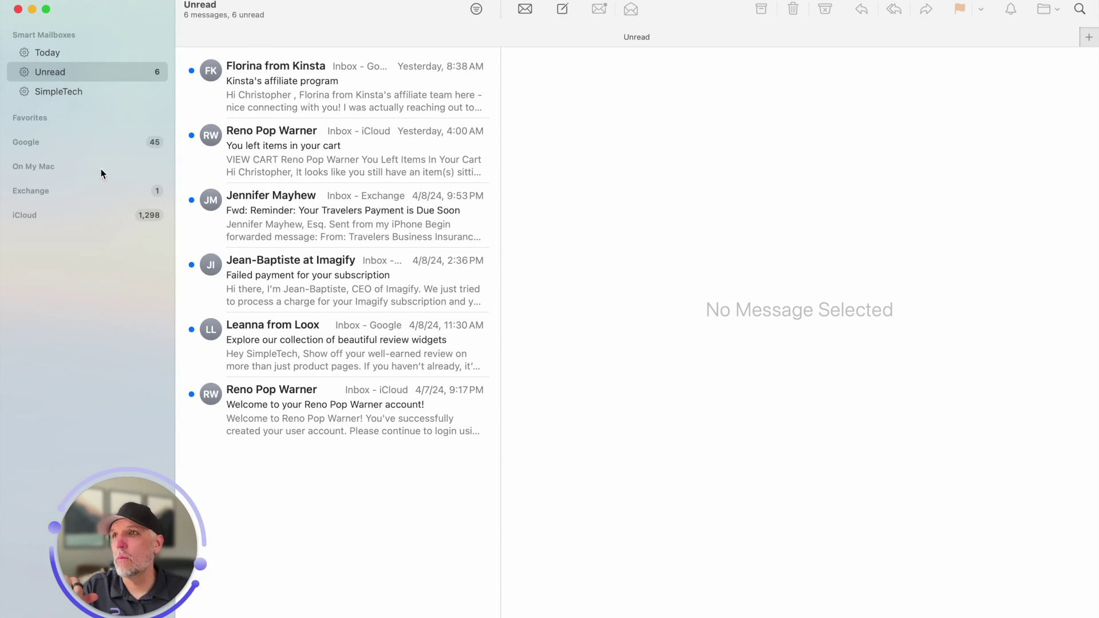
Edit the Unread smart mailbox to match any condition, dropping the not-in-Trash rule and including Trash
right_click(79, 73)
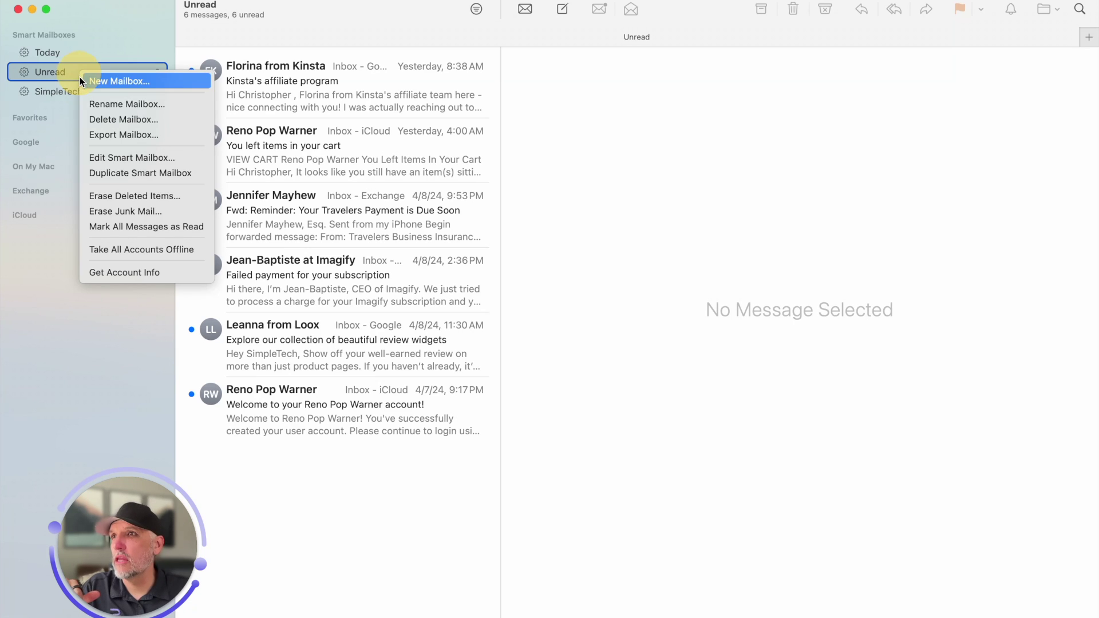
click(132, 158)
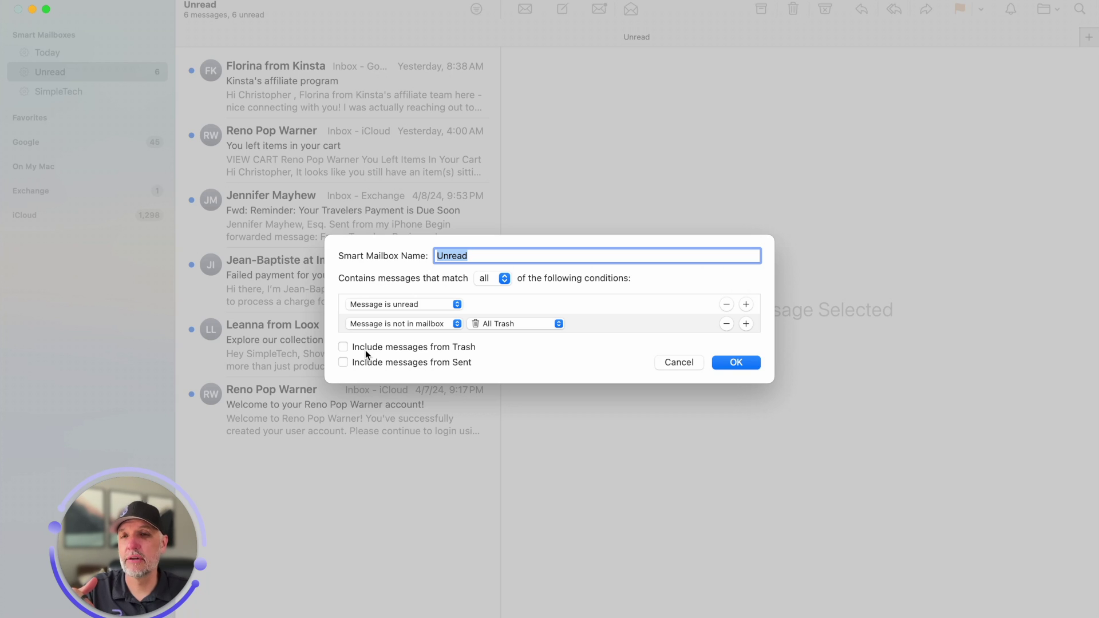
click(499, 282)
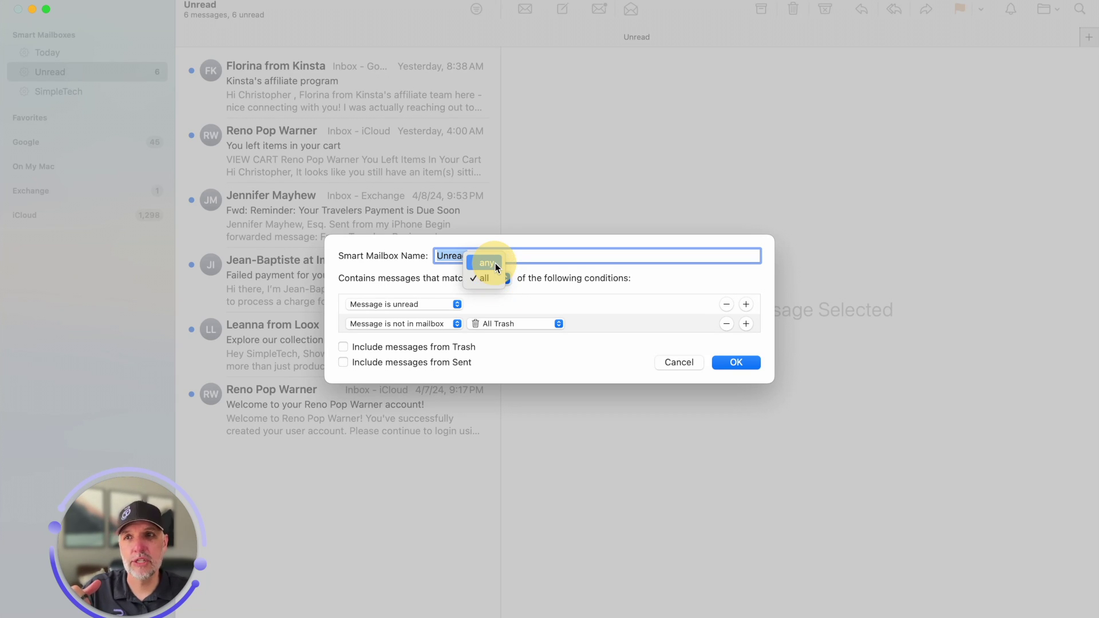
click(496, 262)
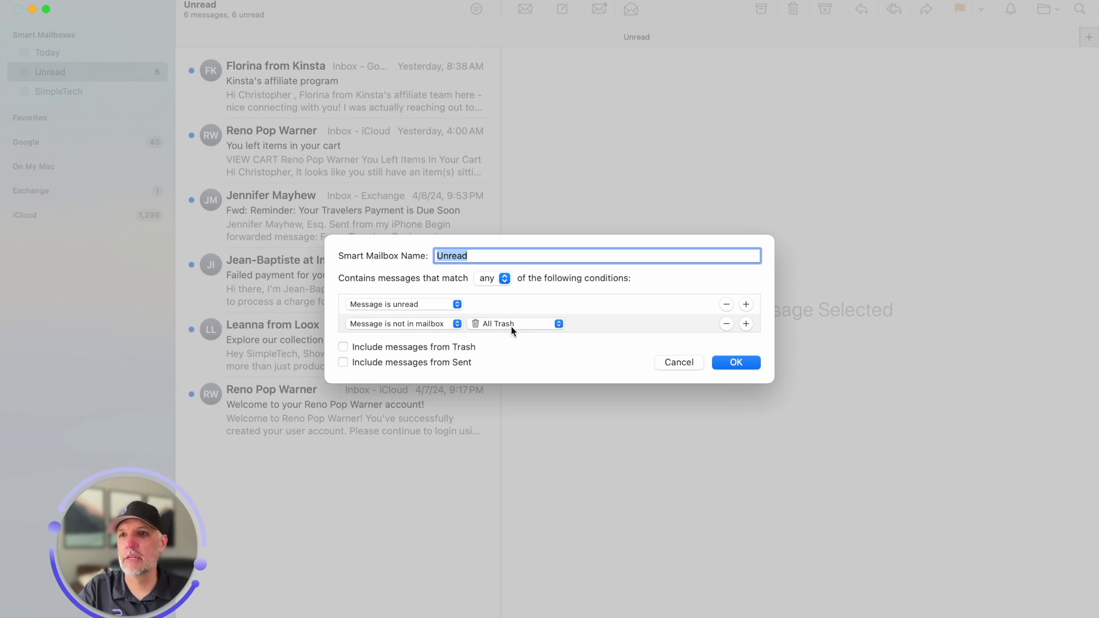
click(724, 325)
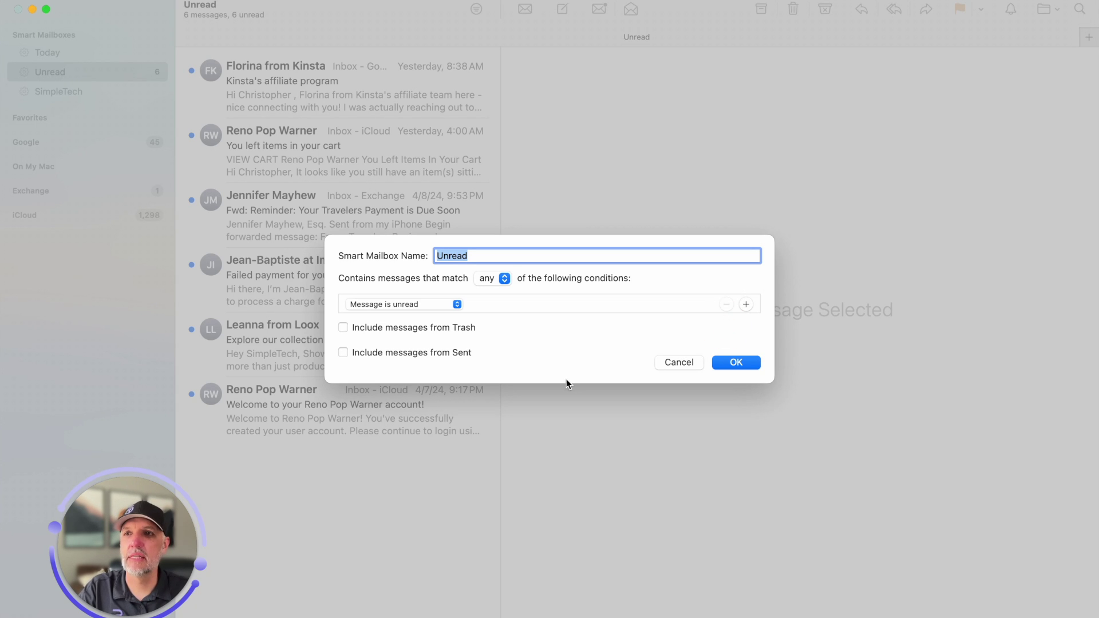
click(418, 329)
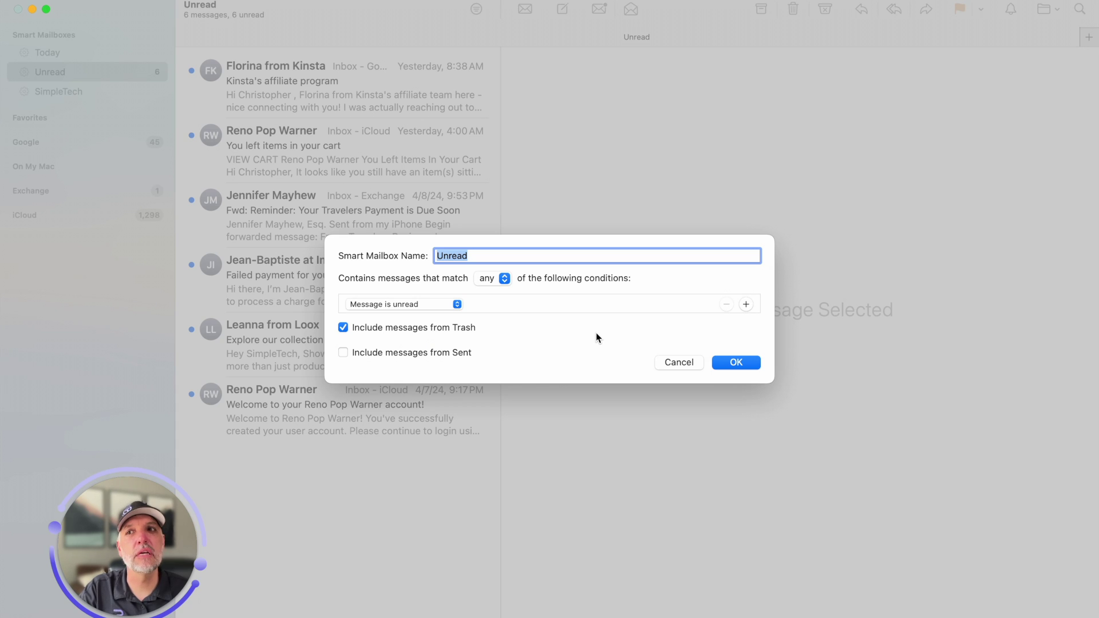
Add a 'Message is flagged' condition and save the smart mailbox rules
click(746, 305)
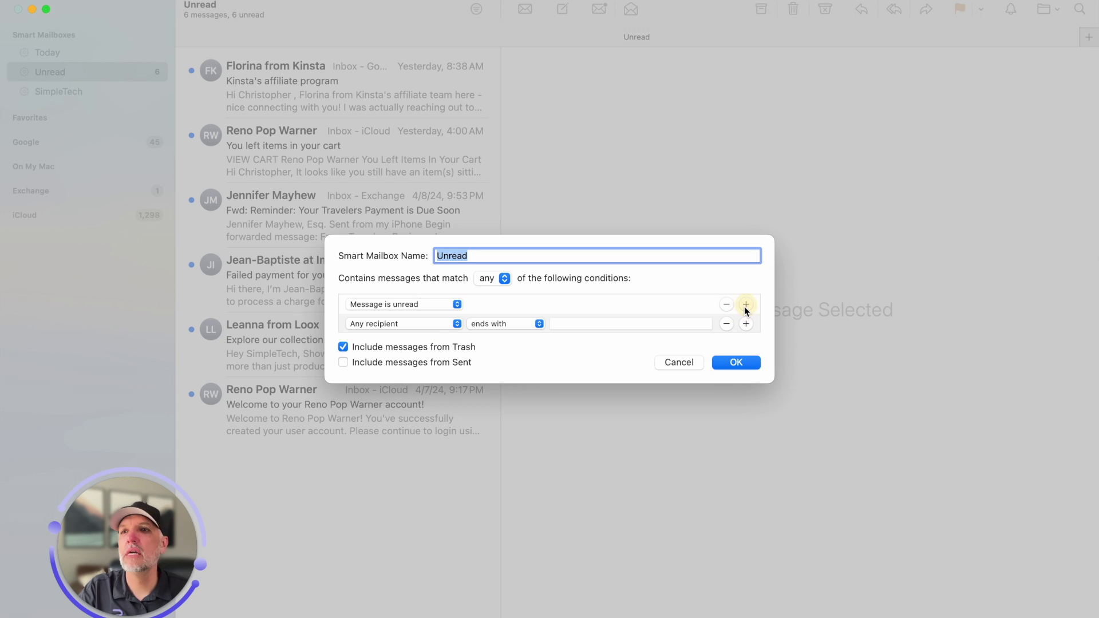
click(444, 325)
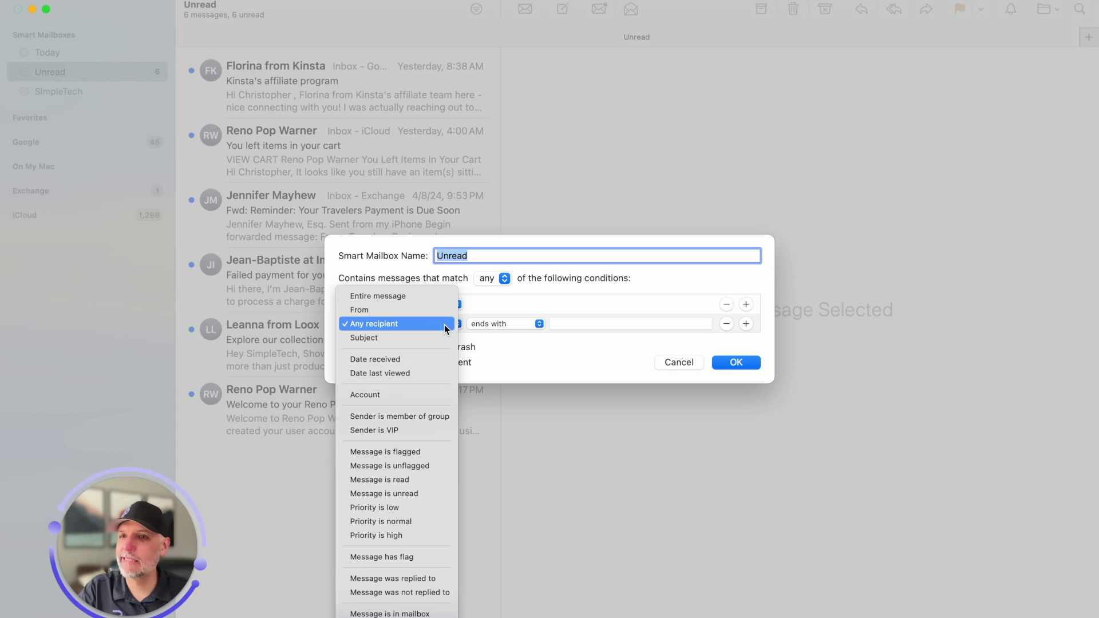
click(414, 453)
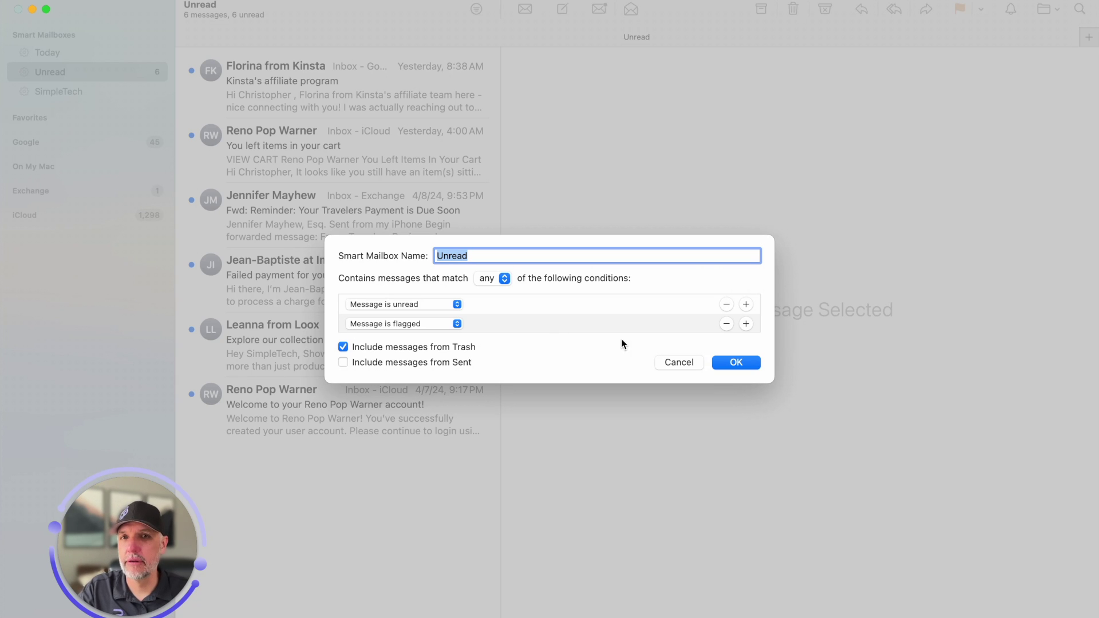
click(740, 366)
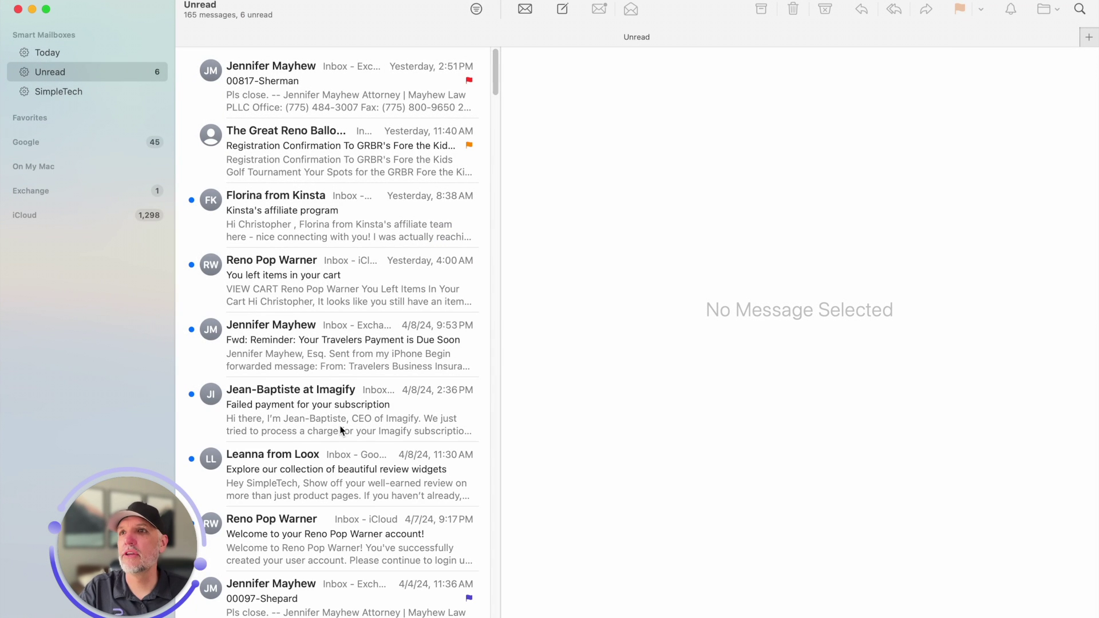
Change the Unread smart mailbox to match all conditions, so it needs unread and flagged messages
scroll(366, 427, down, 5)
scroll(370, 427, down, 15)
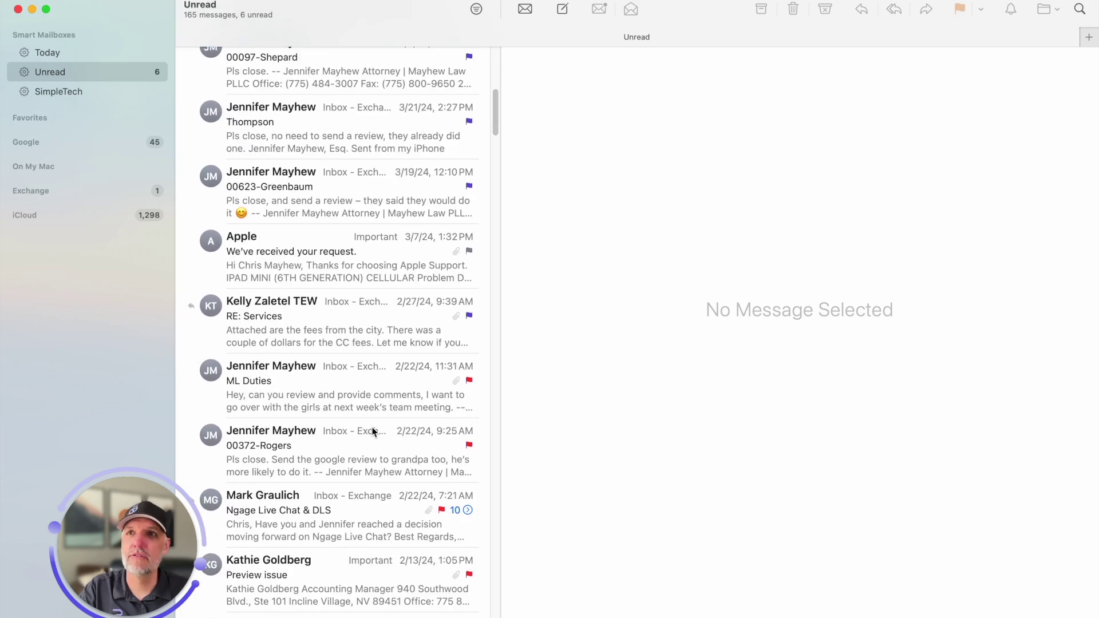
scroll(374, 427, down, 5)
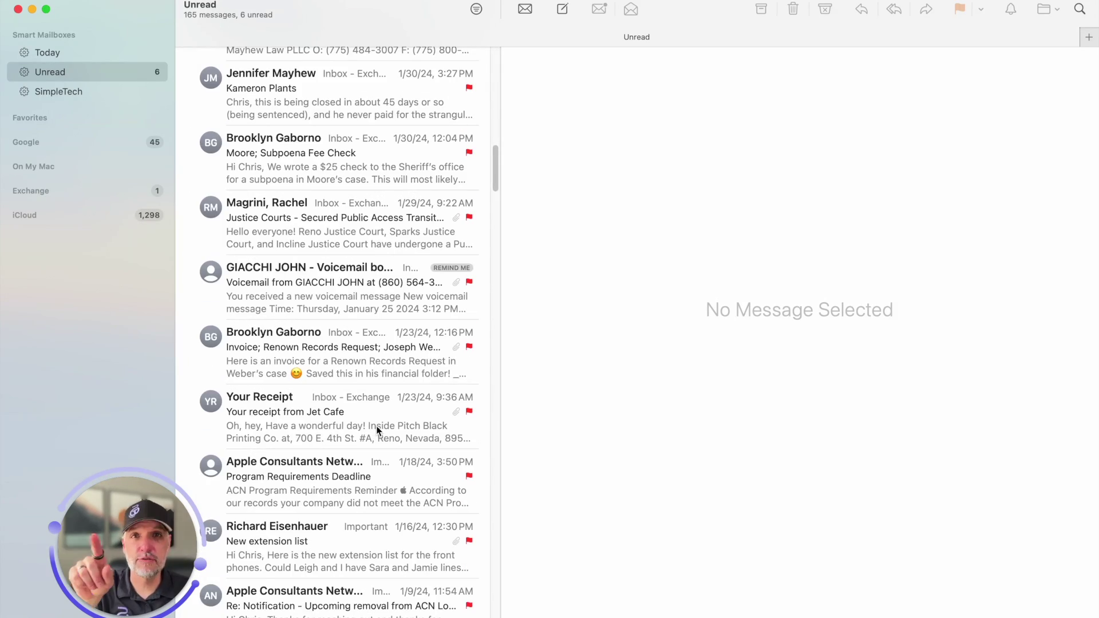
scroll(375, 426, down, 12)
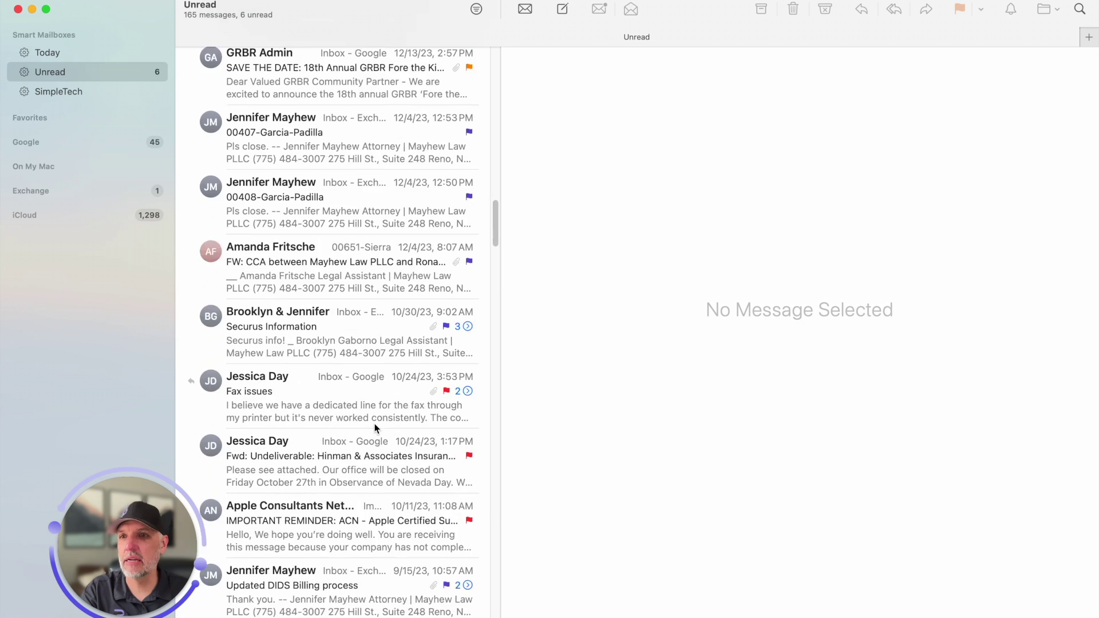
scroll(374, 426, down, 12)
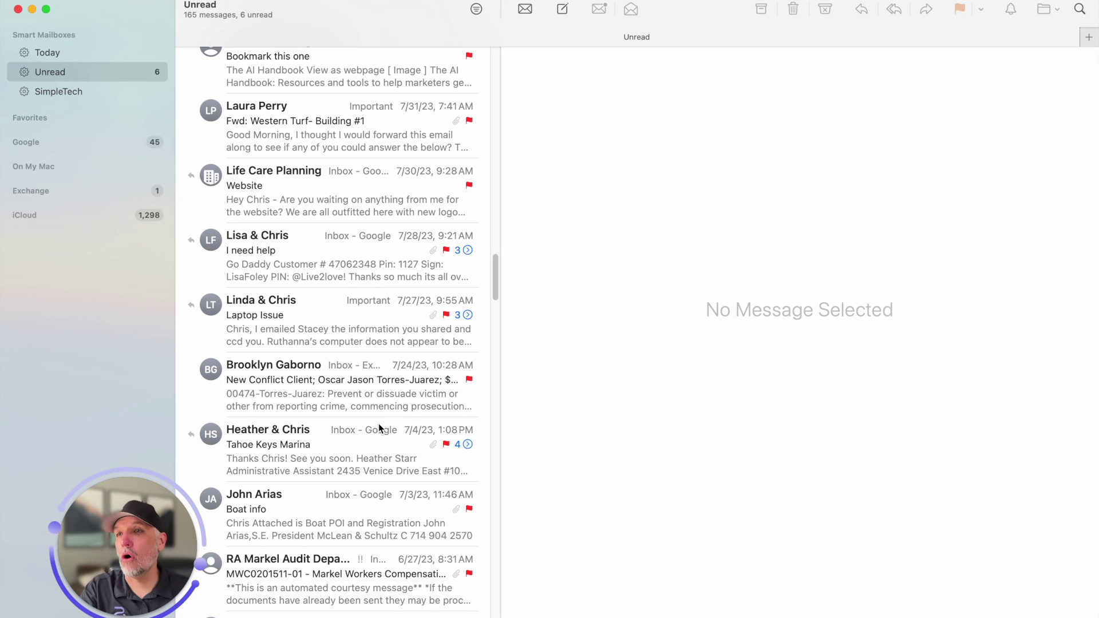
right_click(99, 76)
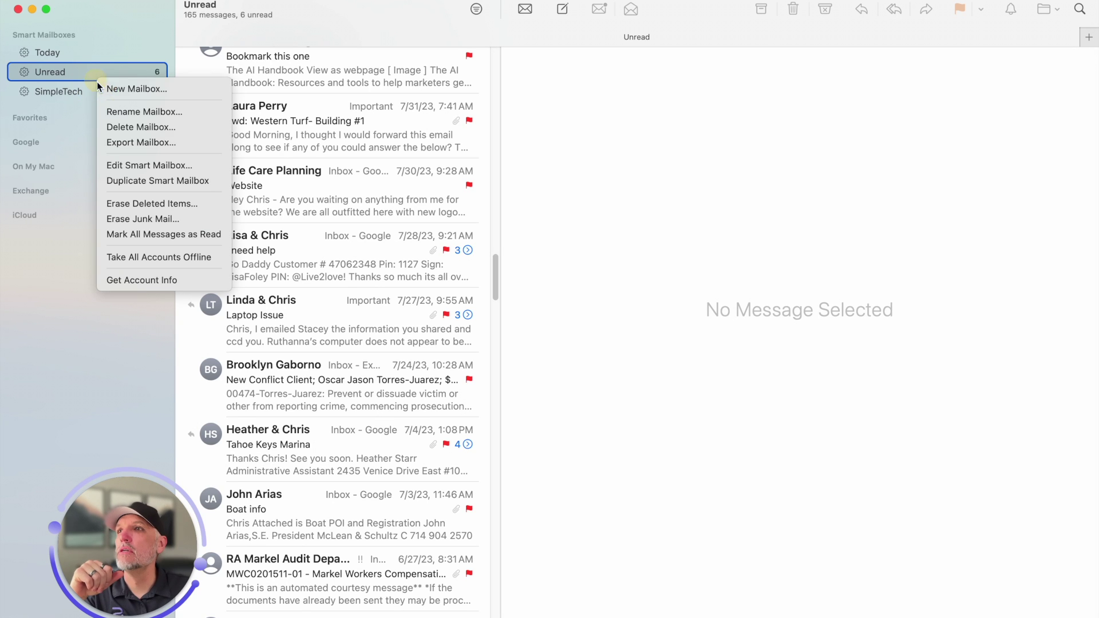
click(149, 167)
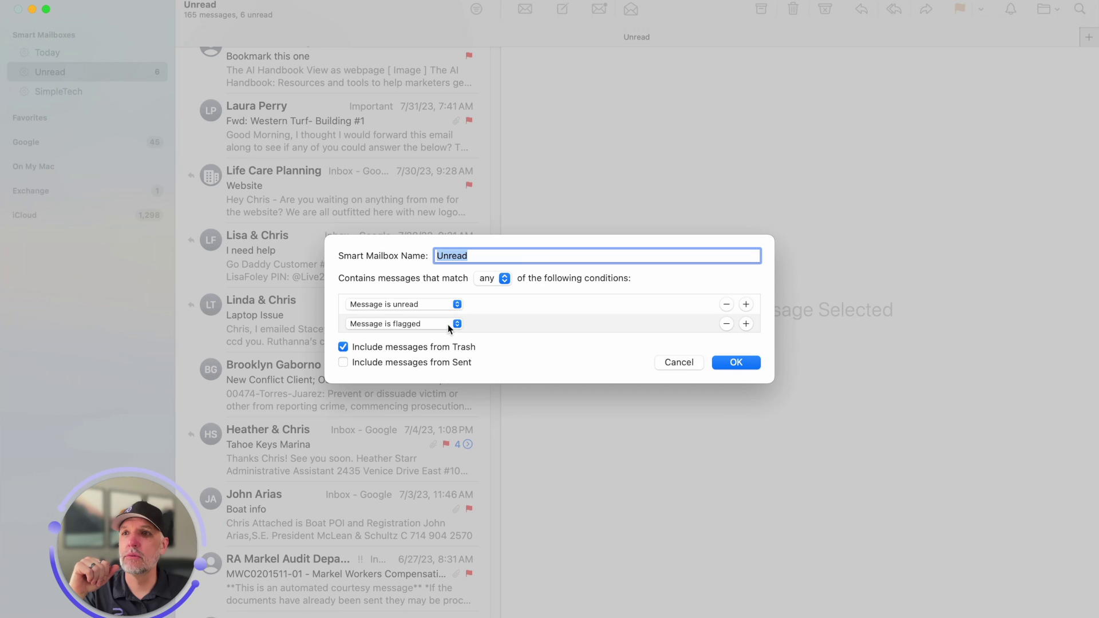
click(505, 279)
click(499, 293)
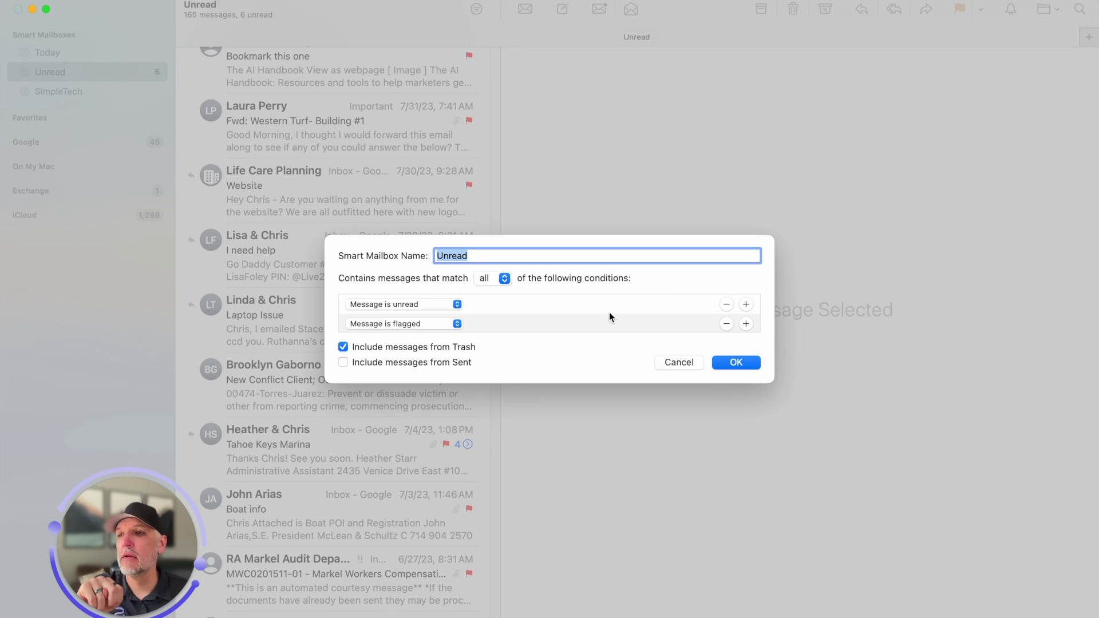
click(738, 364)
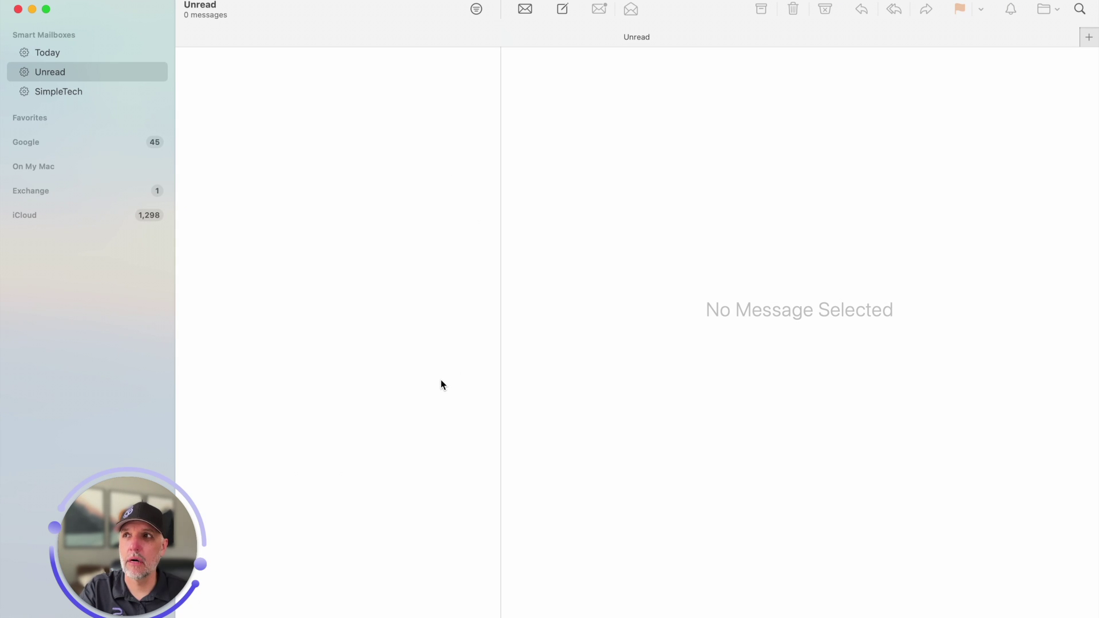
Red-flag the unread Kinsta affiliate email in the Google inbox, then check it appears in Unread
click(157, 143)
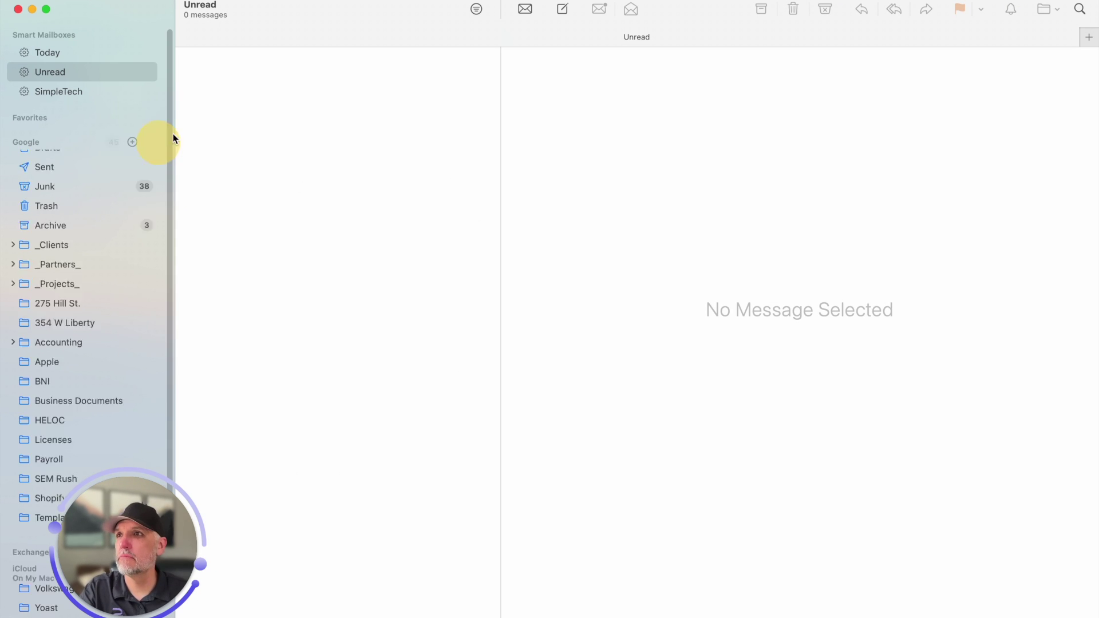
click(75, 179)
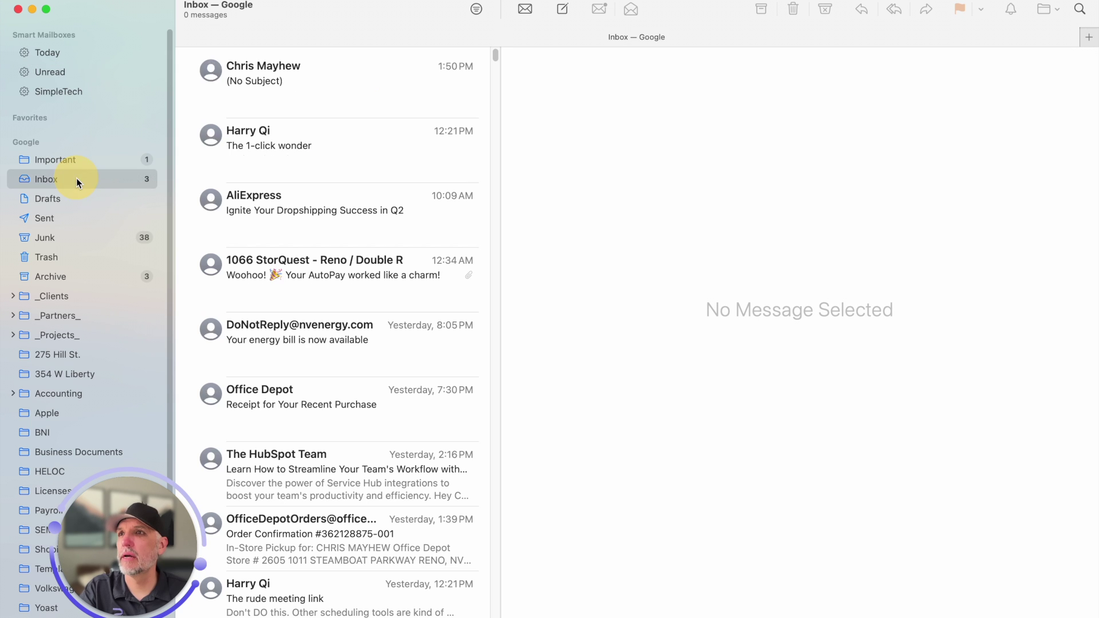
scroll(267, 243, down, 2)
scroll(267, 243, down, 6)
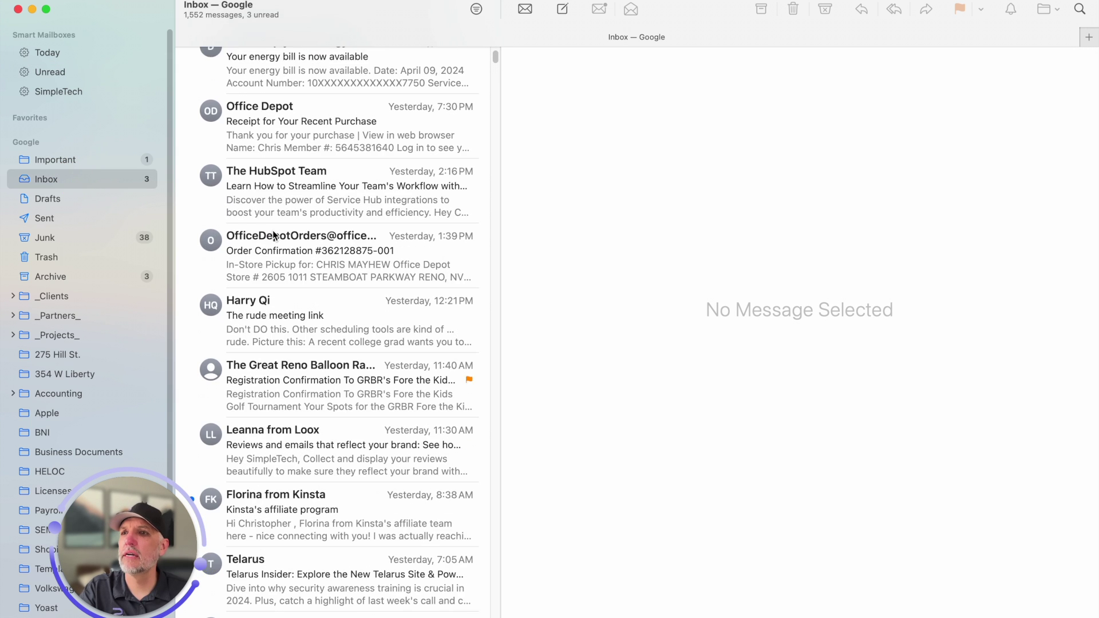
right_click(308, 369)
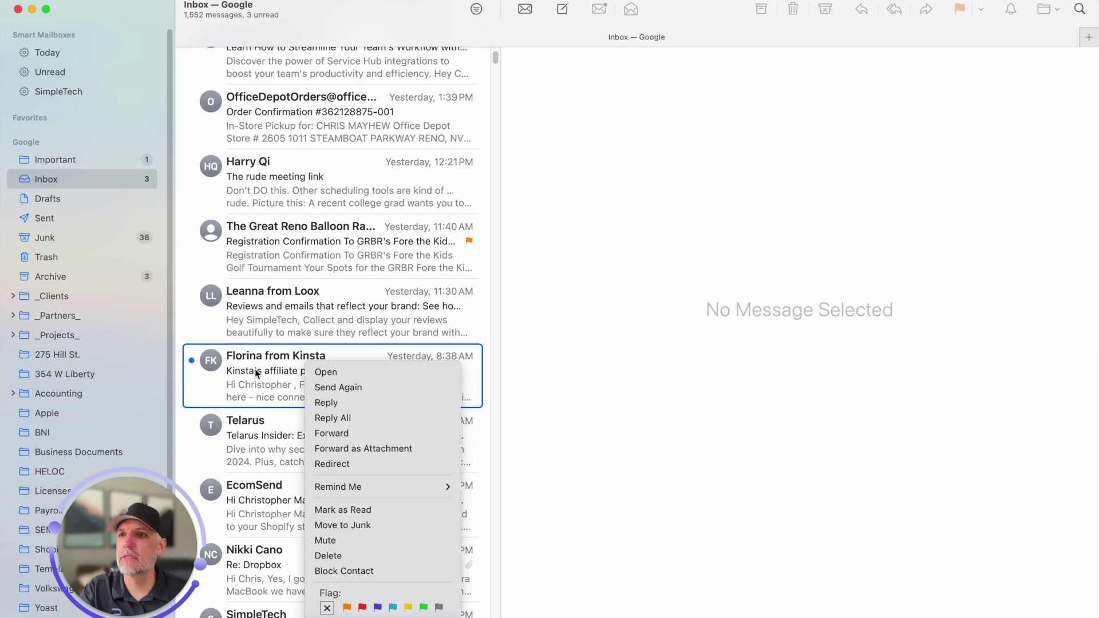
click(363, 608)
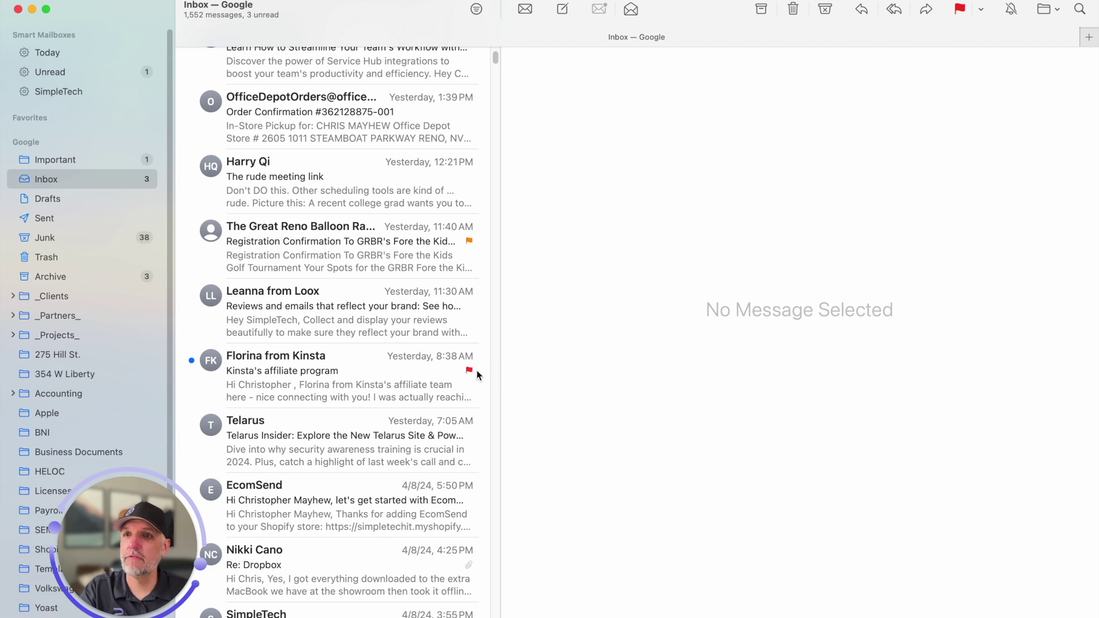
click(71, 75)
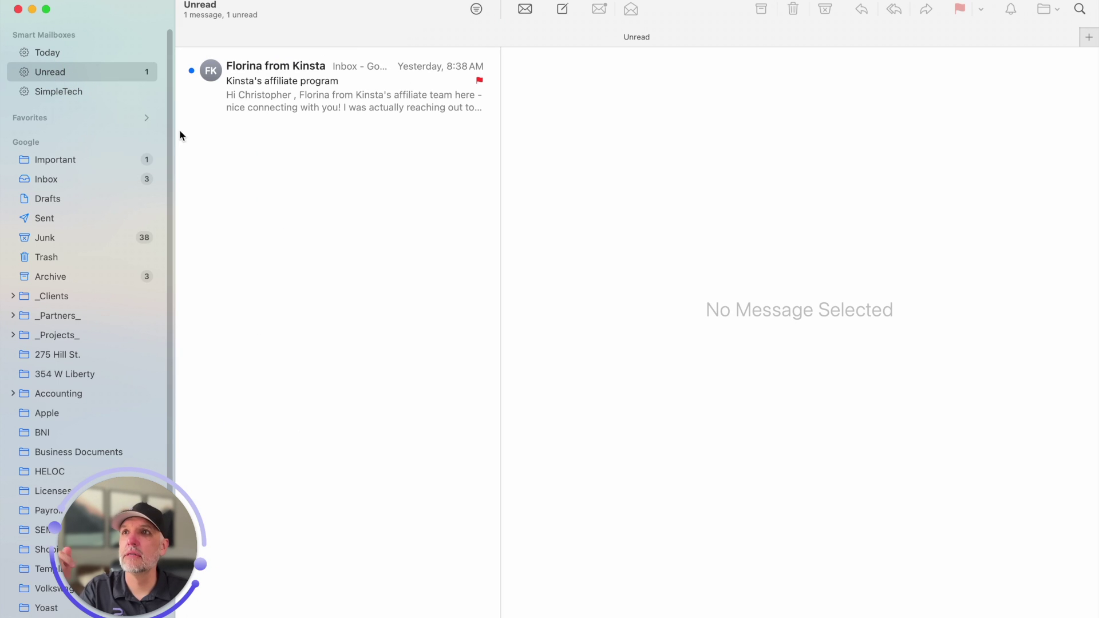
Switch the Unread smart mailbox back to matching any condition, save, then open SimpleTech
right_click(67, 78)
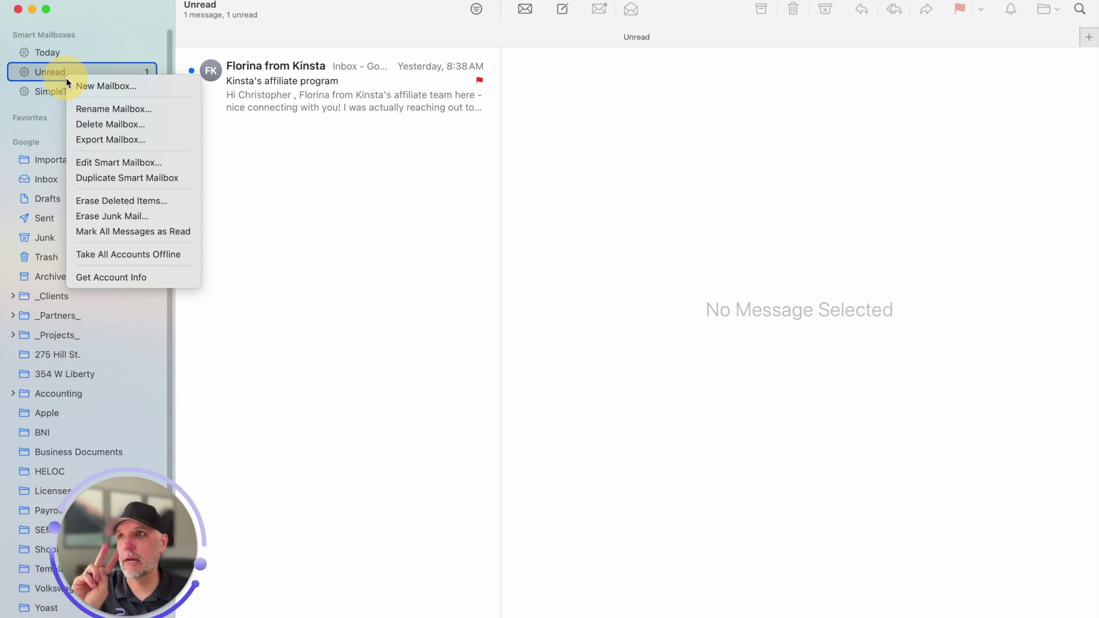
click(112, 163)
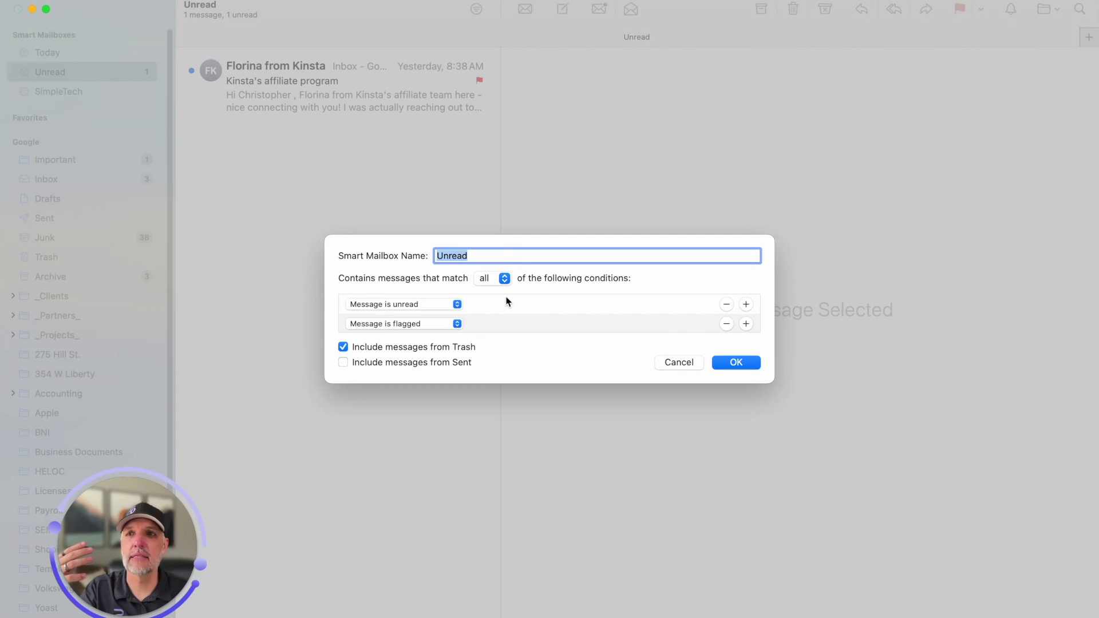
click(496, 279)
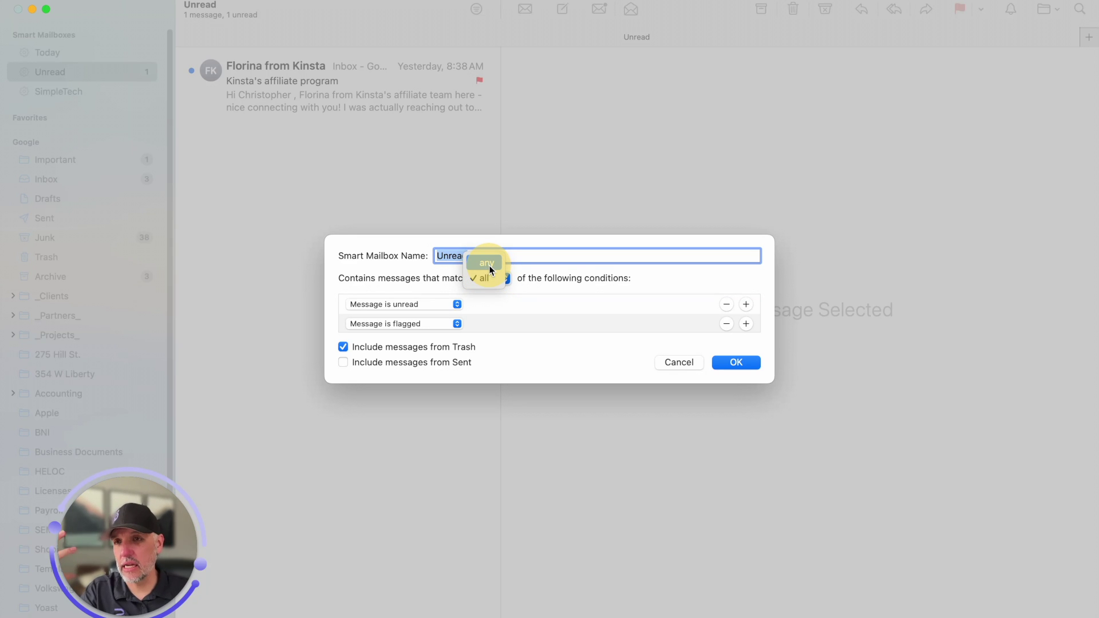
click(487, 264)
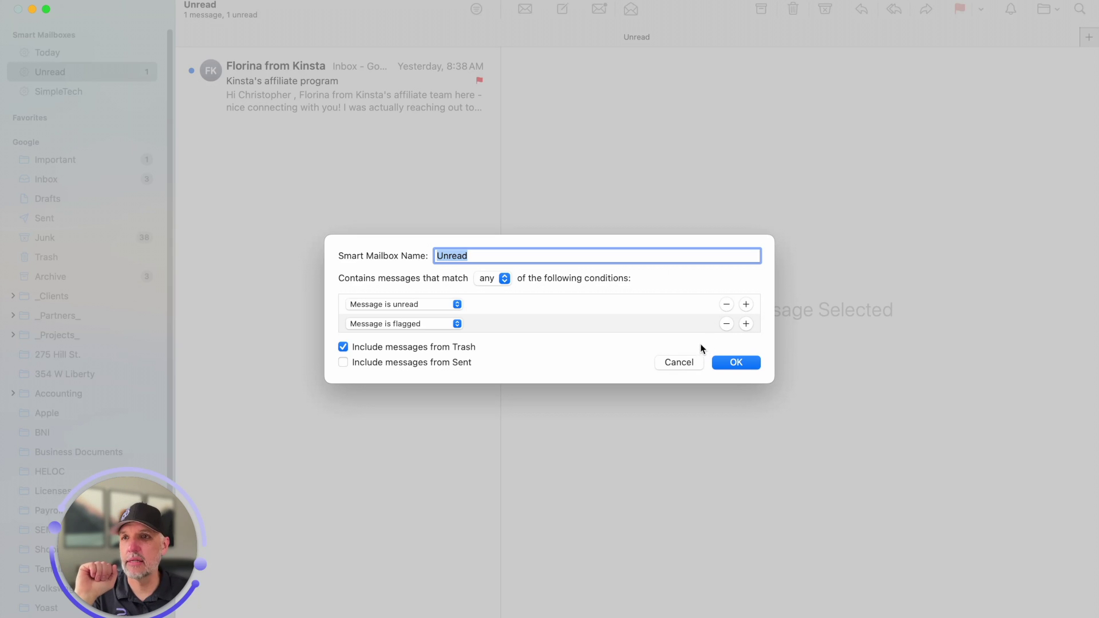
click(487, 278)
click(486, 293)
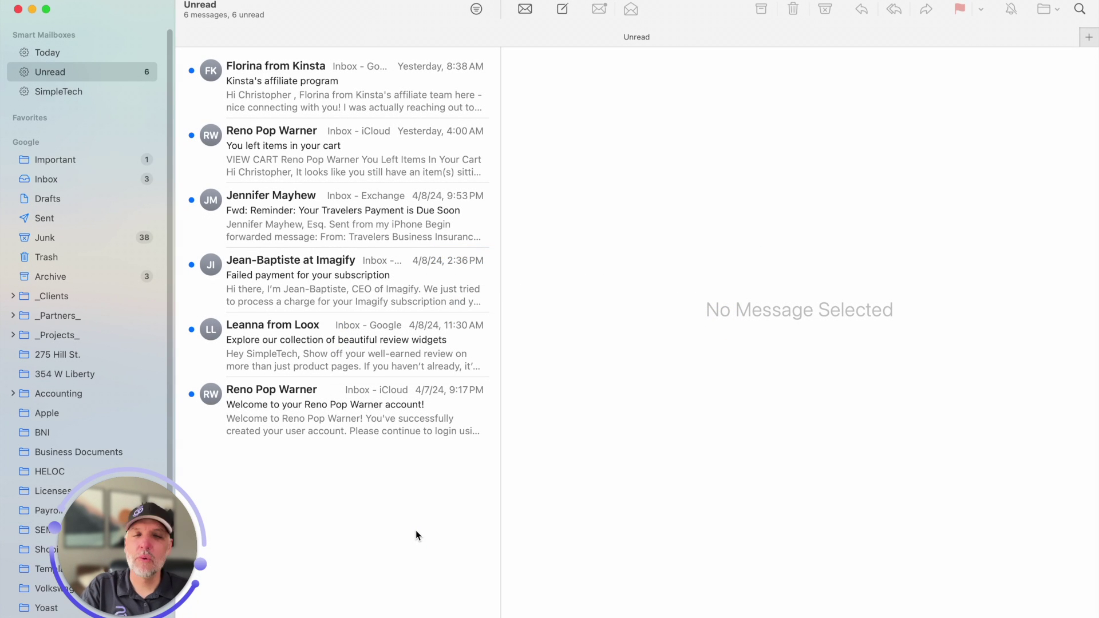
click(61, 92)
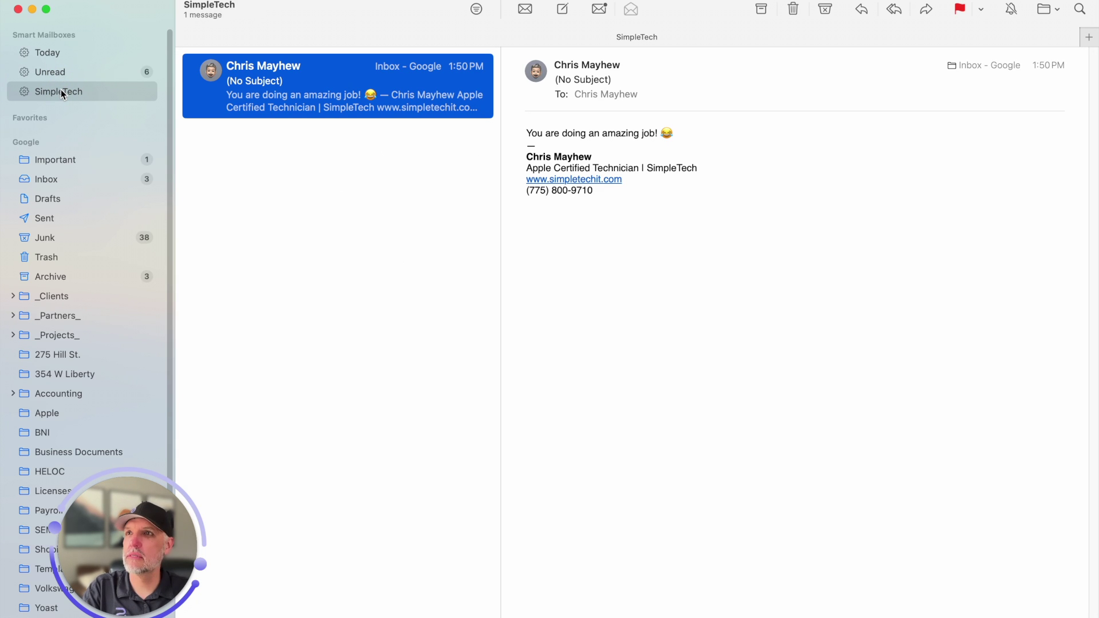
Rename the SimpleTech smart mailbox to 'From Me'
right_click(60, 92)
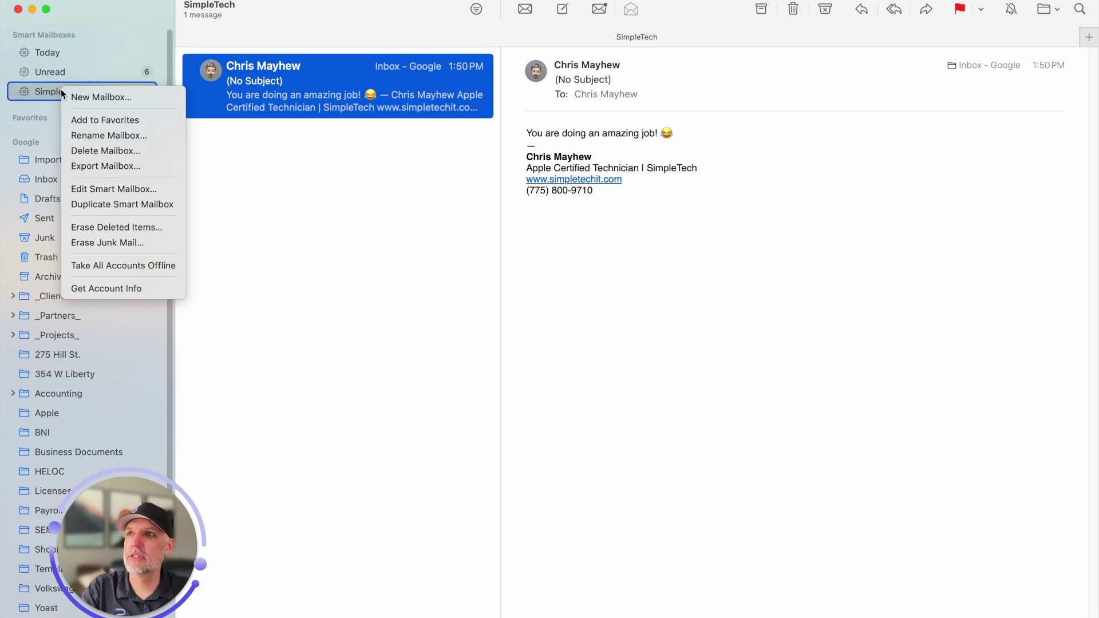
click(107, 137)
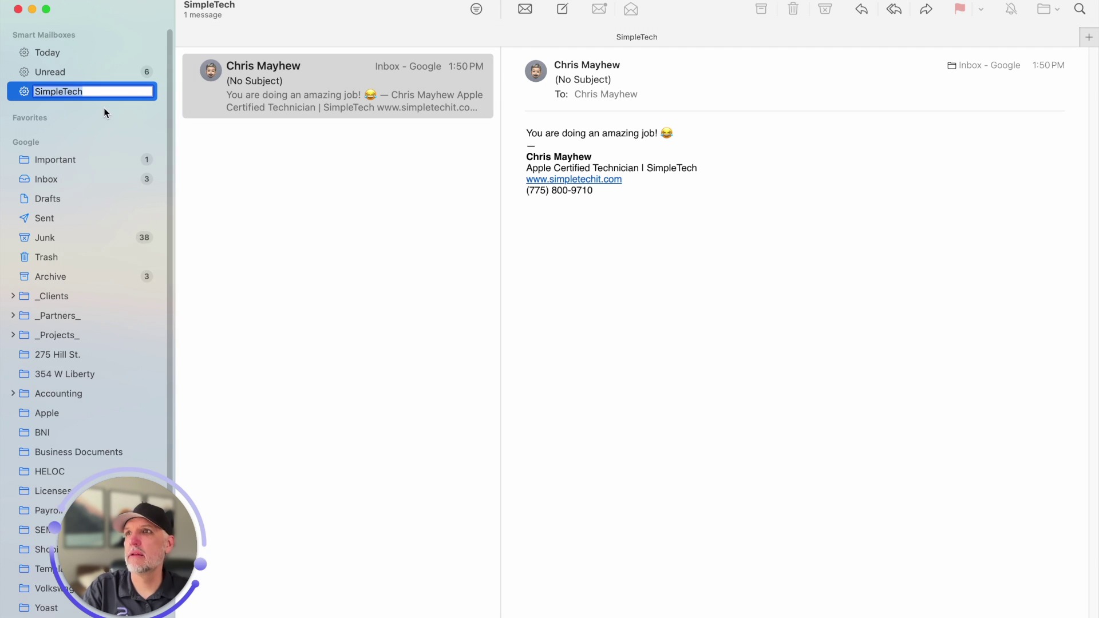
text(From Me)
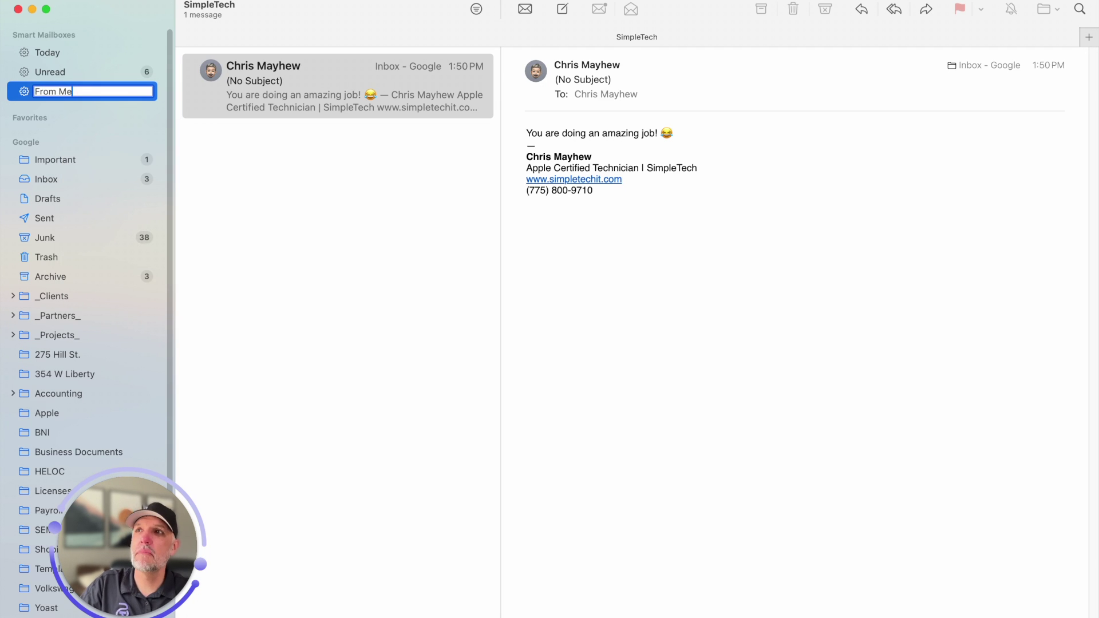
key(Return)
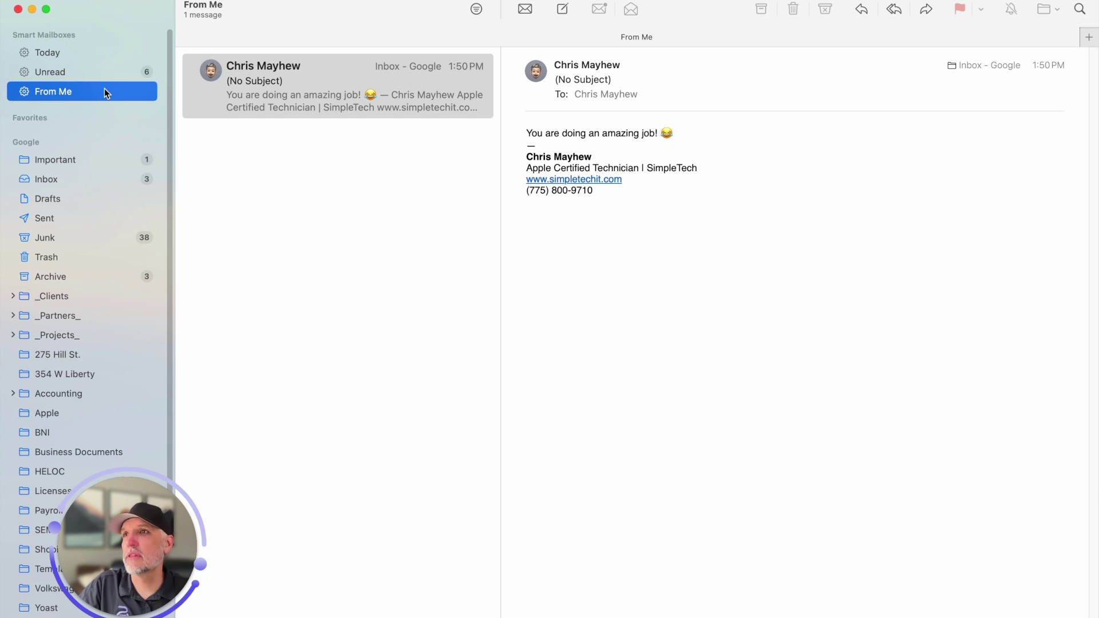
Add From Me to Favorites, expand the Favorites section and collapse Smart Mailboxes
right_click(106, 89)
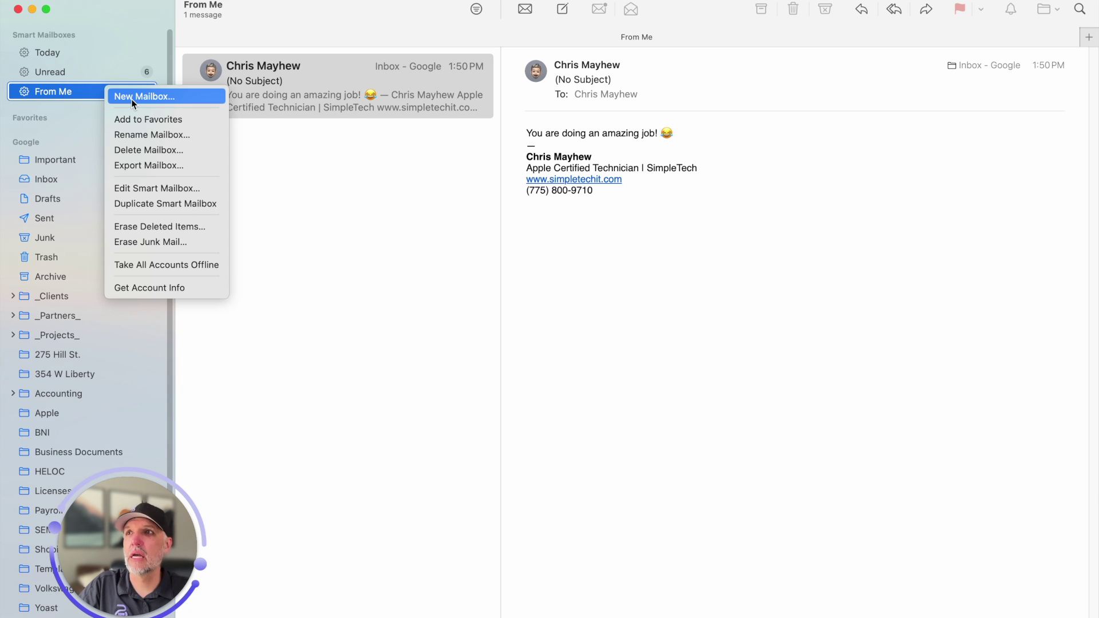
click(161, 120)
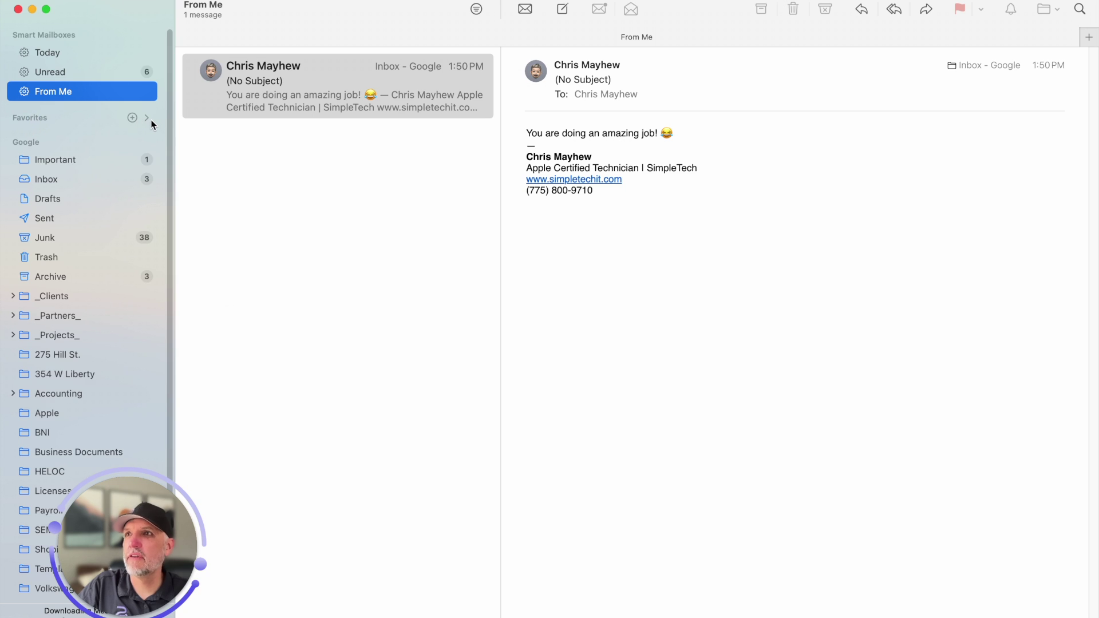
click(147, 118)
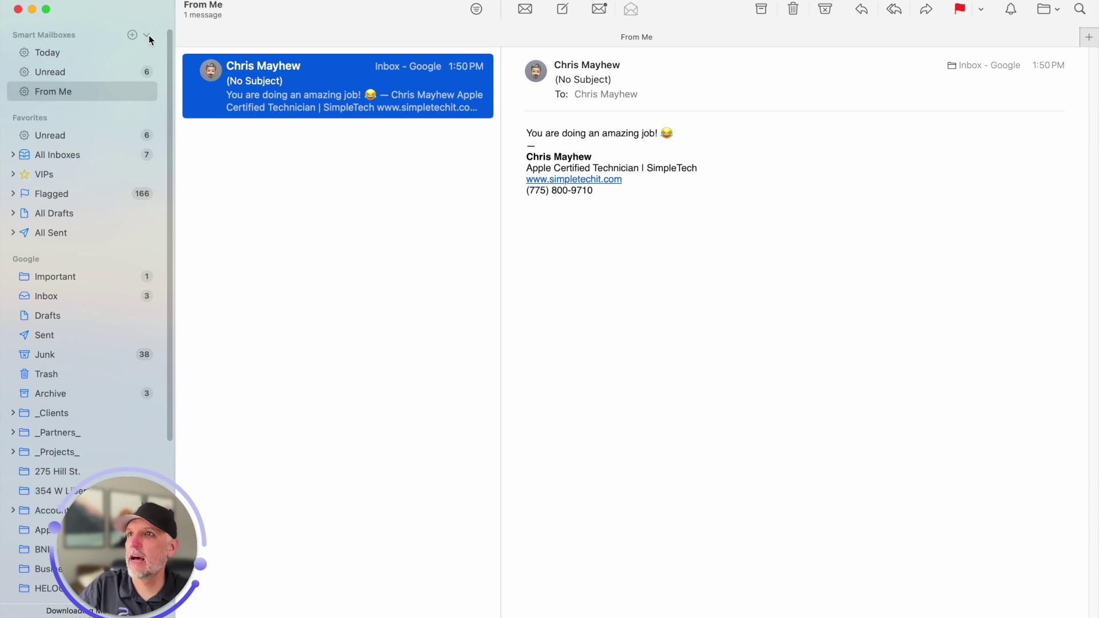
click(146, 35)
Delete the From Me smart mailbox from Smart Mailboxes and confirm the deletion
click(146, 37)
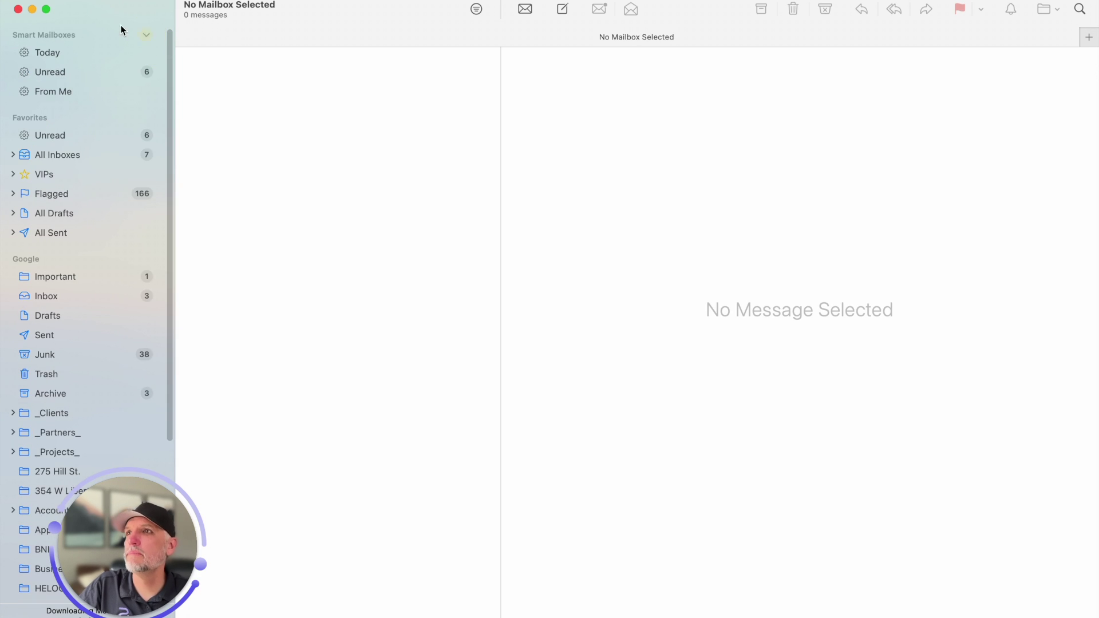
right_click(58, 91)
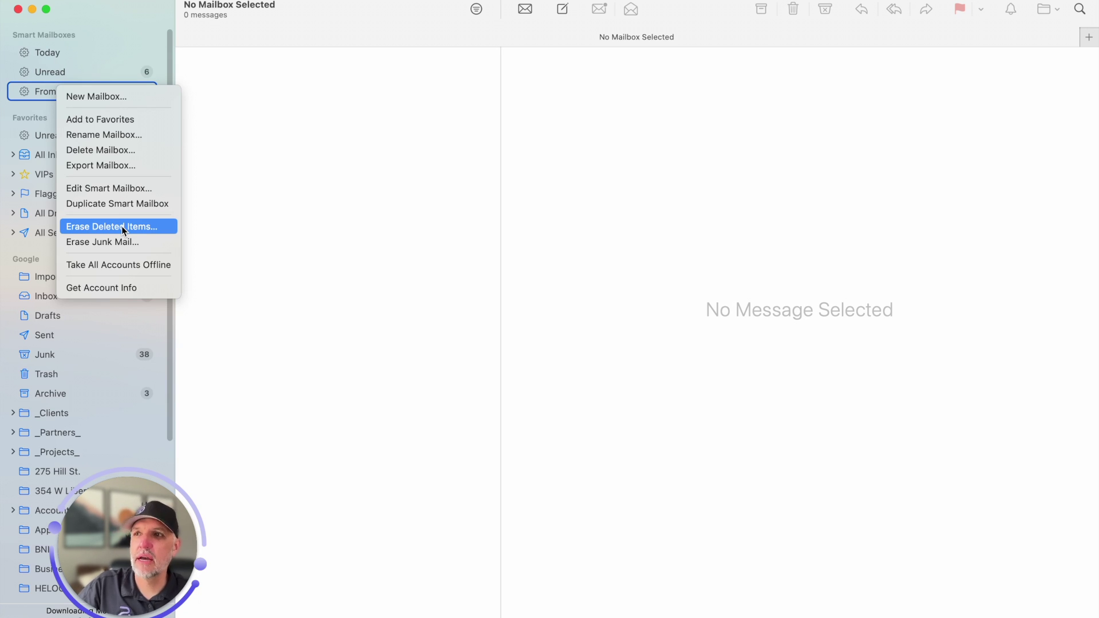
click(114, 150)
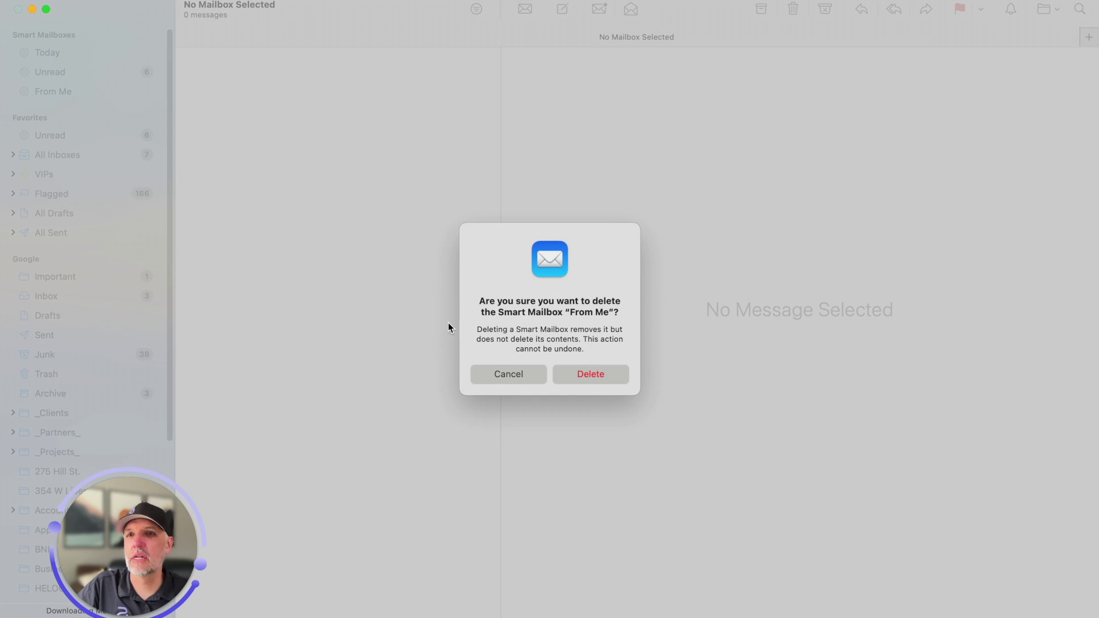
click(591, 374)
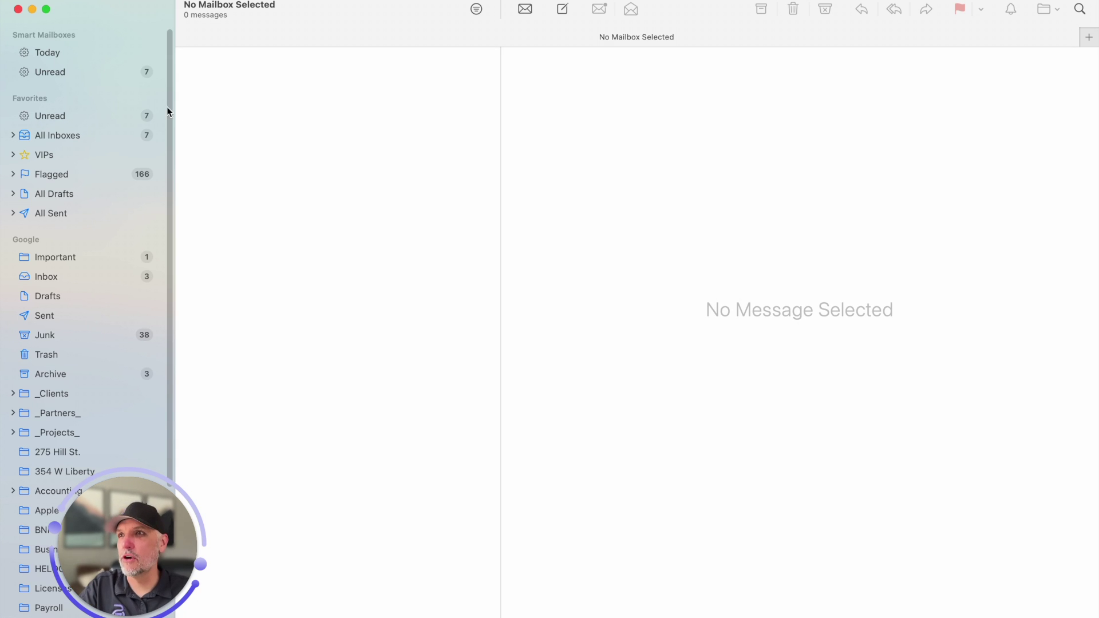
Open the Google inbox under All Inboxes and preview the top (No Subject) message
click(12, 136)
click(43, 156)
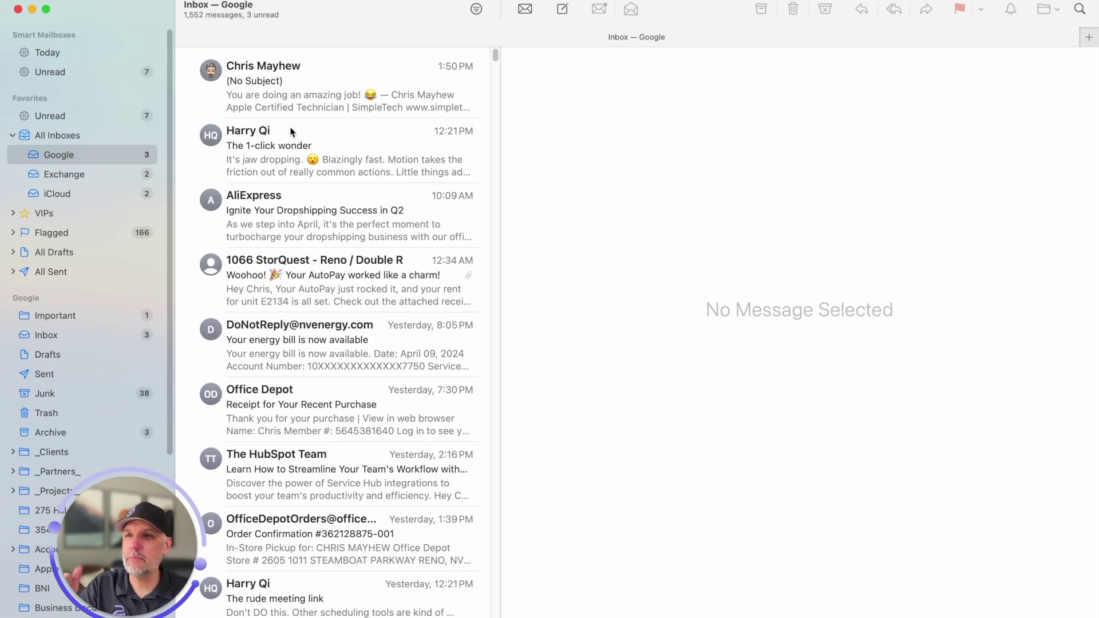
click(311, 81)
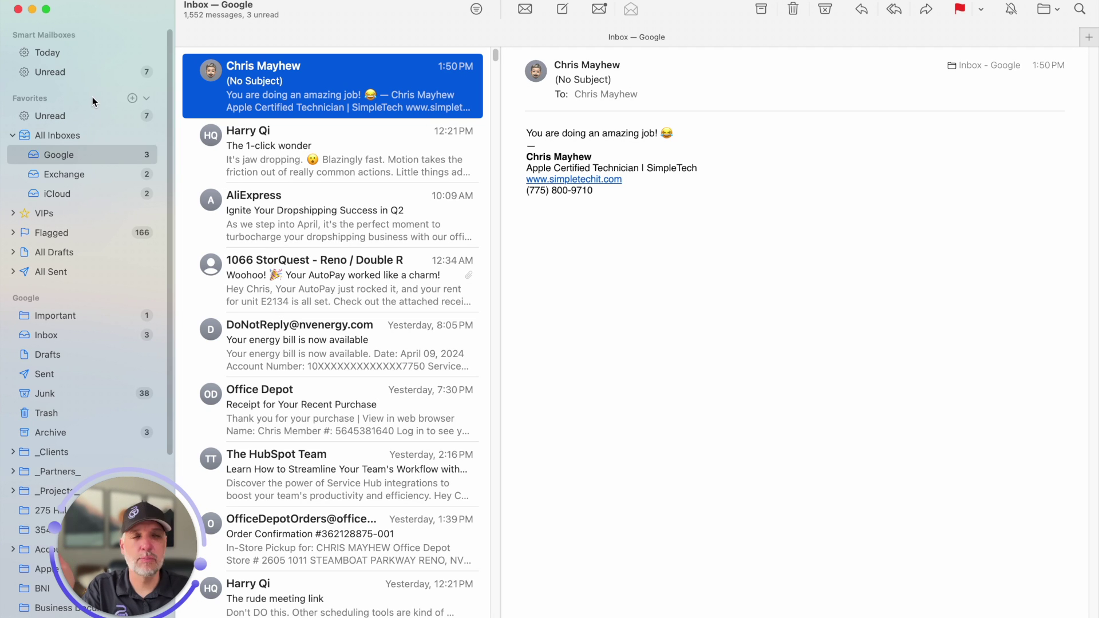
Show the Unread smart mailbox with its 7 messages from Exchange, Google and iCloud
click(91, 71)
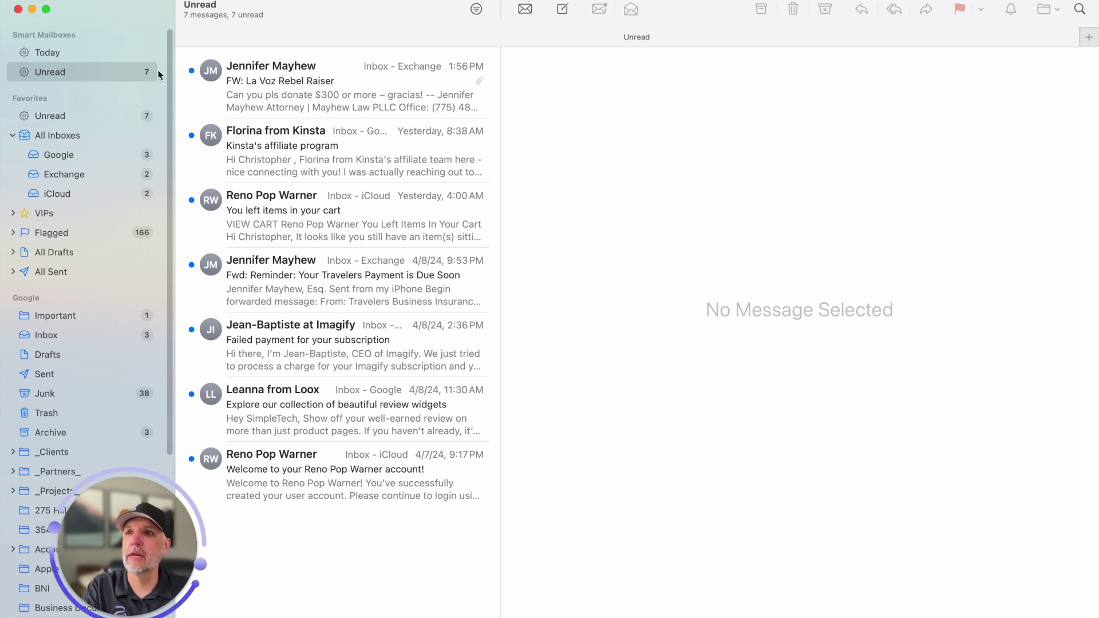